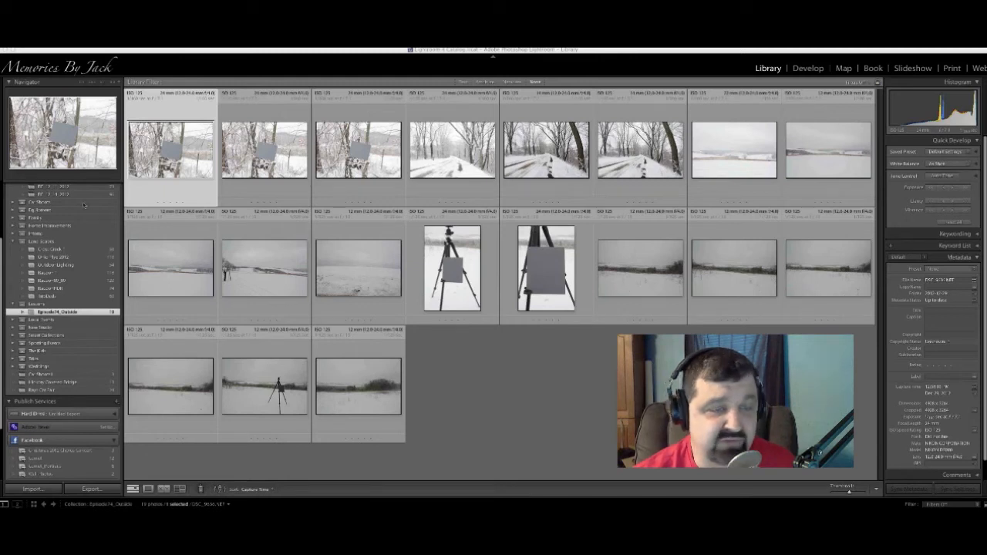
- Show the filmstrip and open the first gray card photo in the Develop module
left_click_drag(492, 511, 494, 544)
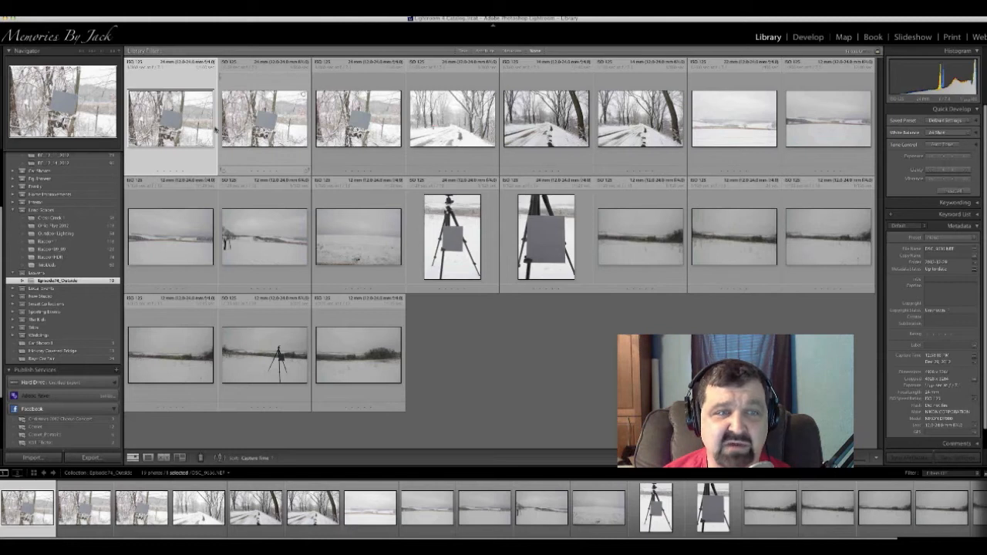
double_click(185, 129)
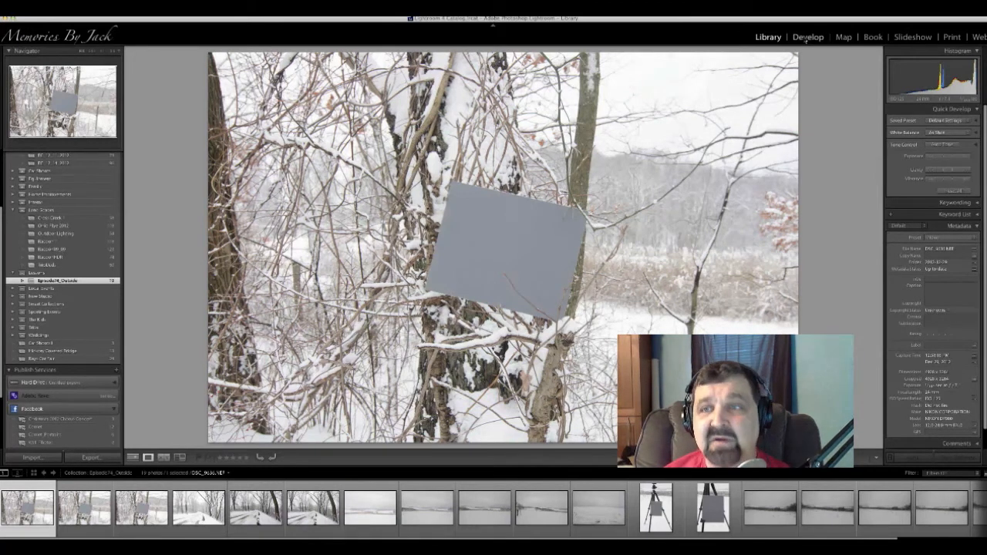
key("d")
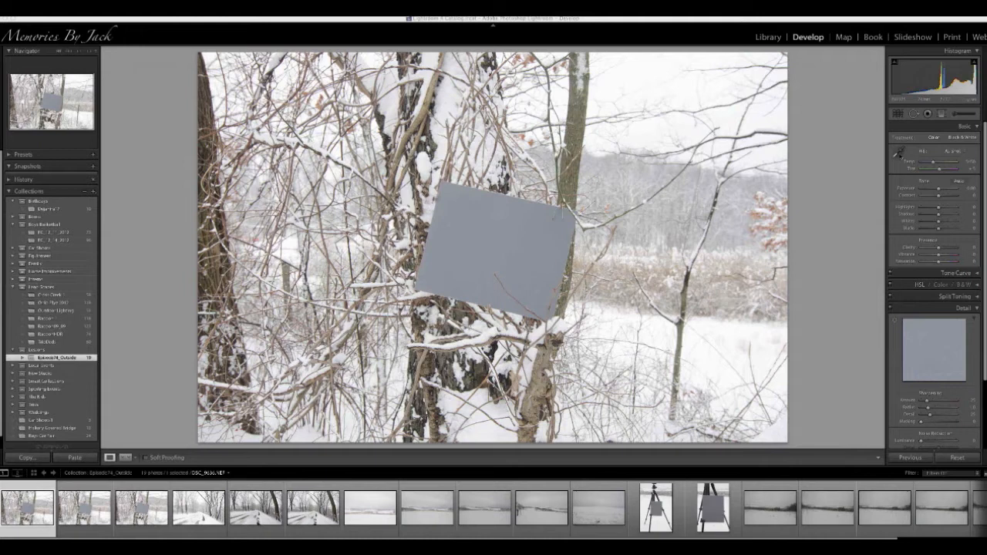
- Set the first photo's white balance by sampling the gray card with the White Balance Selector
left_click(899, 152)
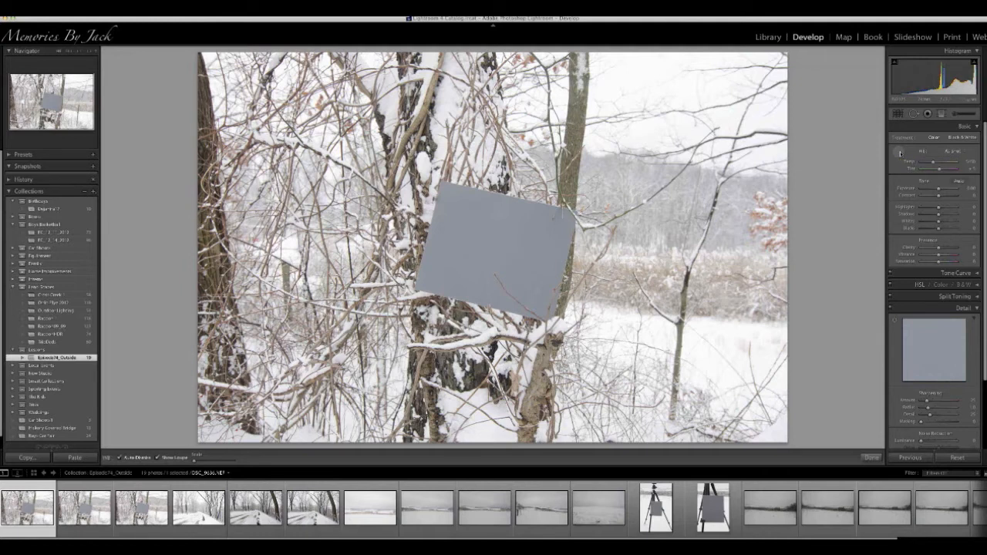
left_click(900, 152)
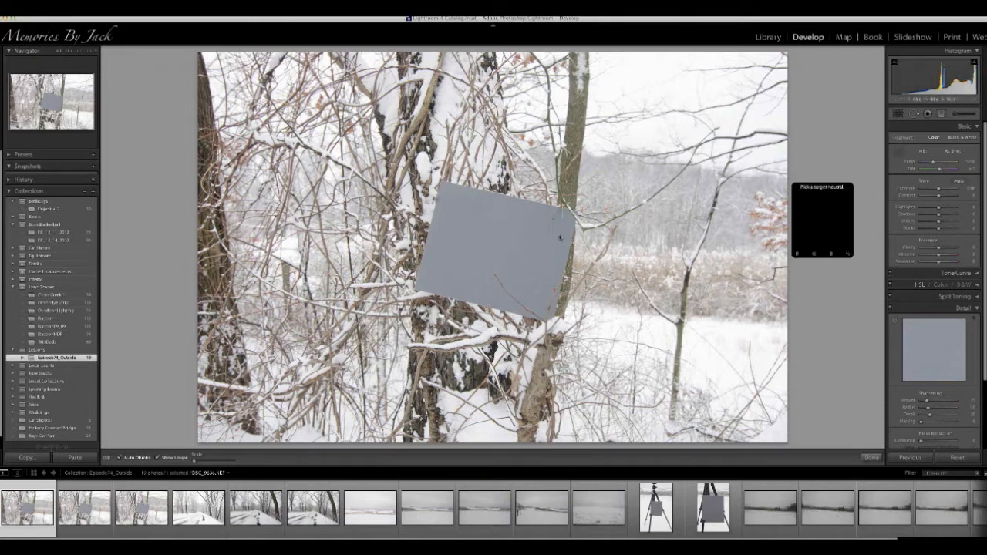
left_click(500, 237)
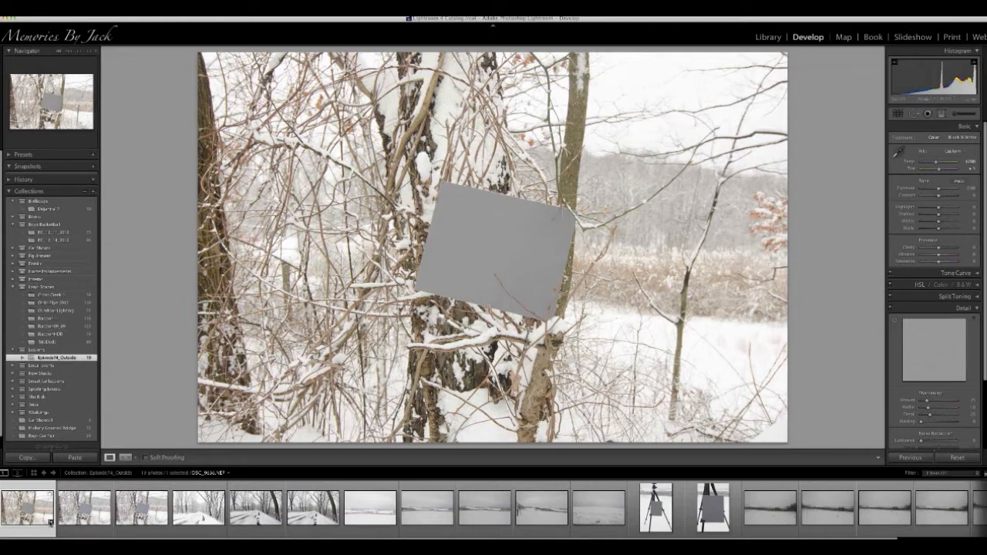
- Reset the first gray card photo's develop settings to restore its original white balance
right_click(50, 523)
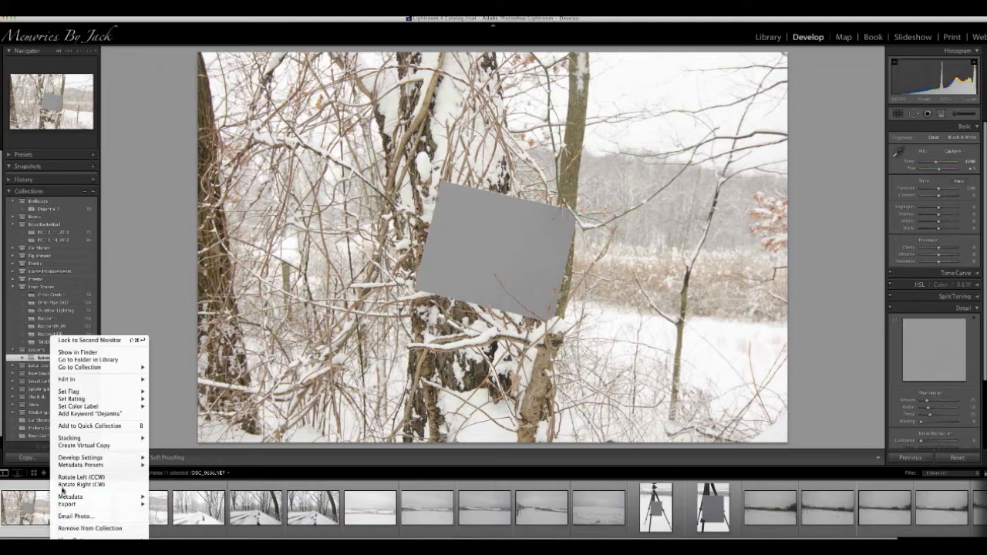
mouse_move(79, 459)
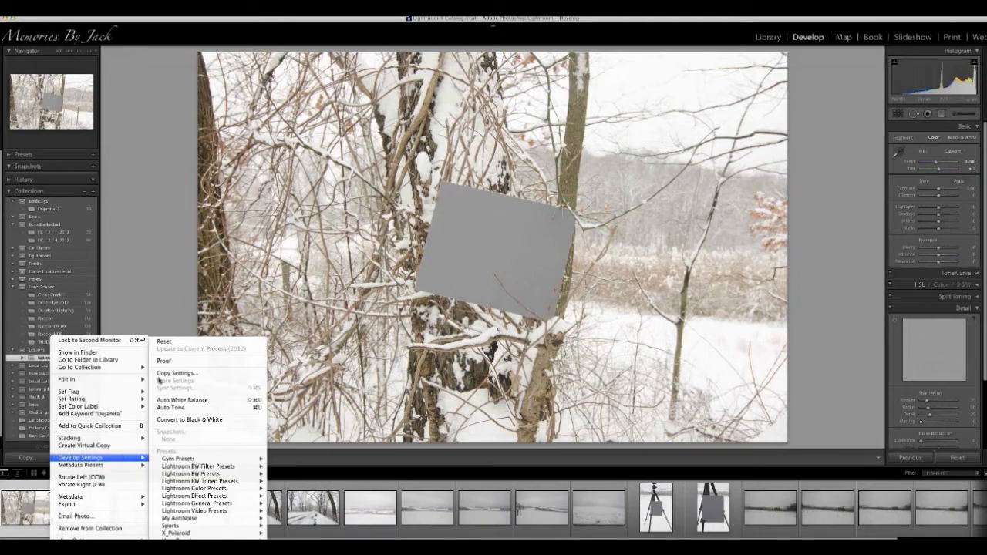
left_click(163, 342)
key("super+z")
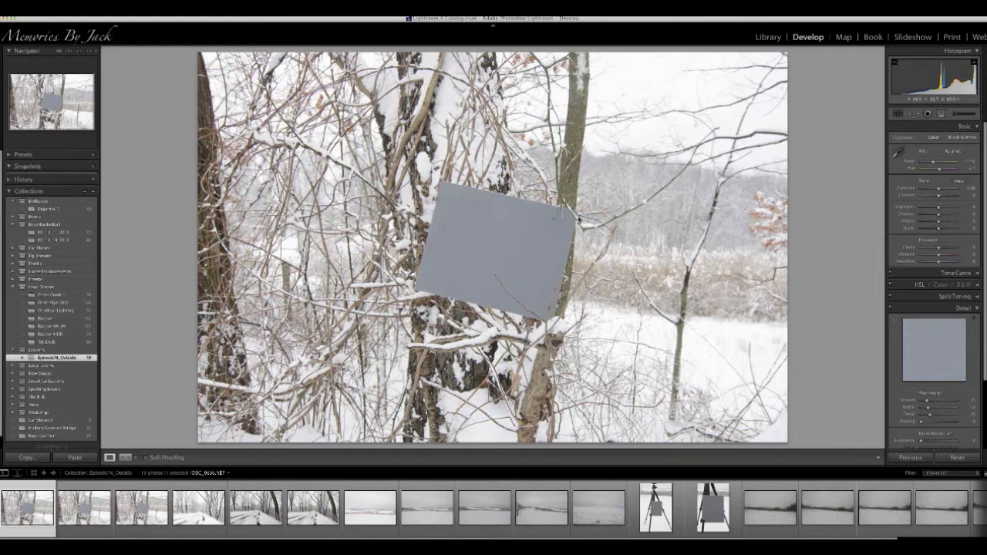
- Sample the gray card in the first photo again to correct its white balance
left_click(899, 152)
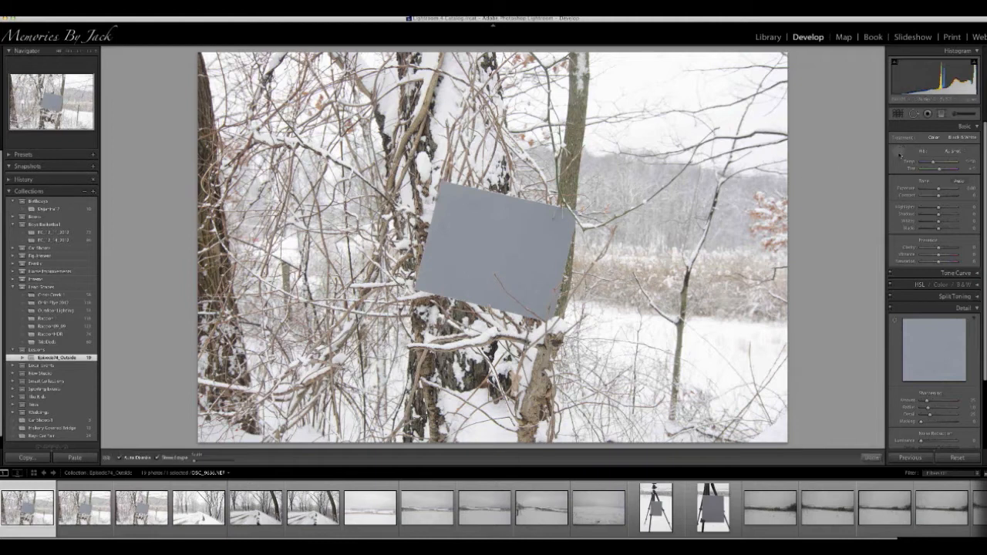
left_click(500, 234)
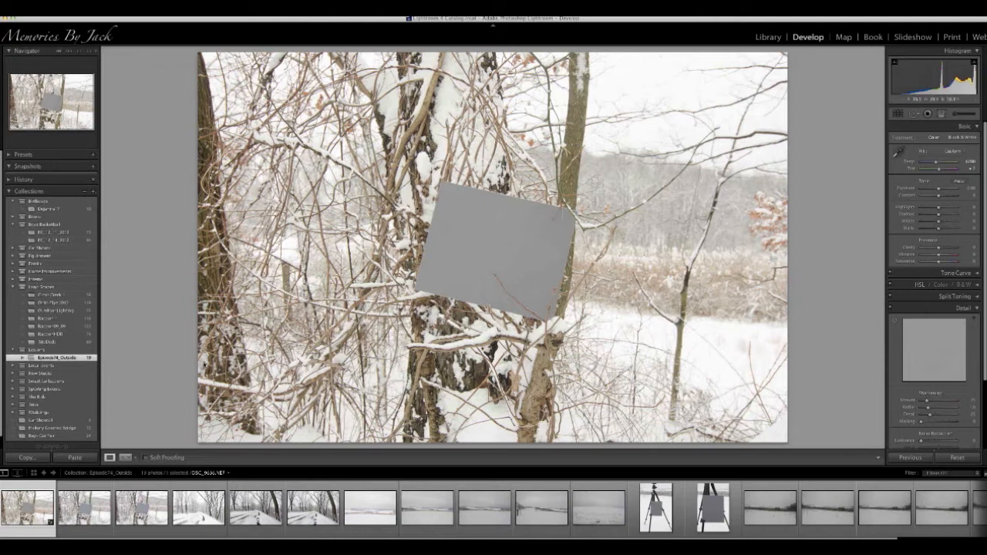
- Select the third gray card photo and correct its white balance by sampling the middle of the card
left_click(78, 523)
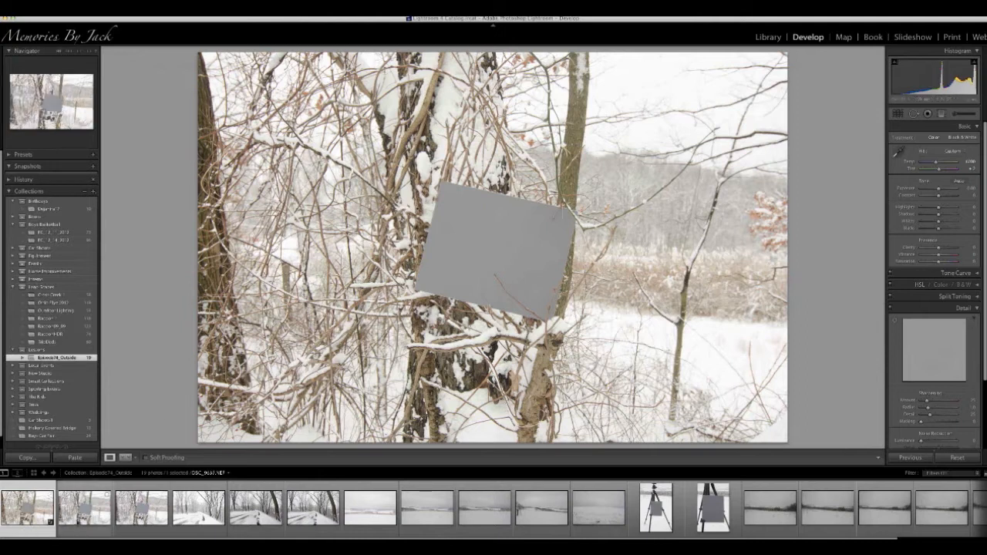
left_click(146, 515)
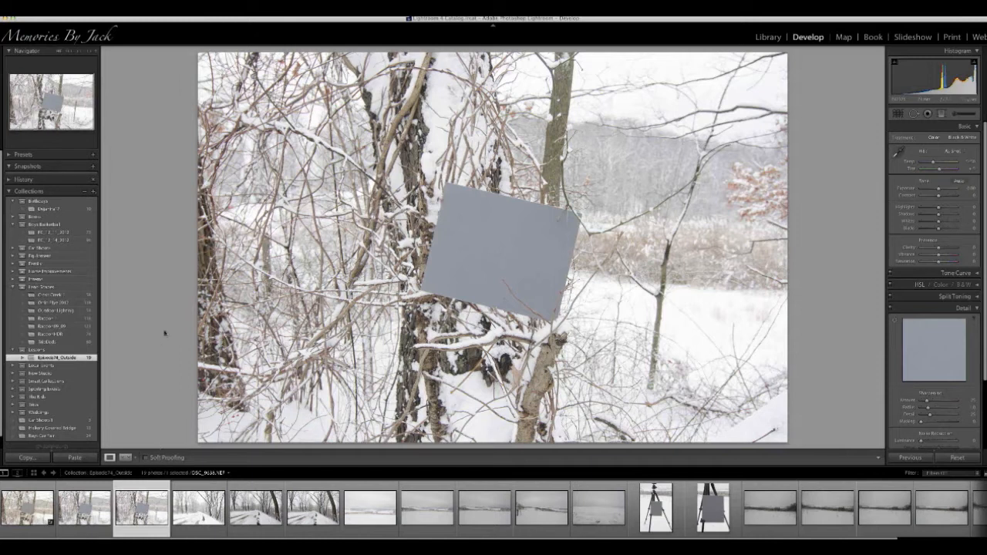
left_click(899, 152)
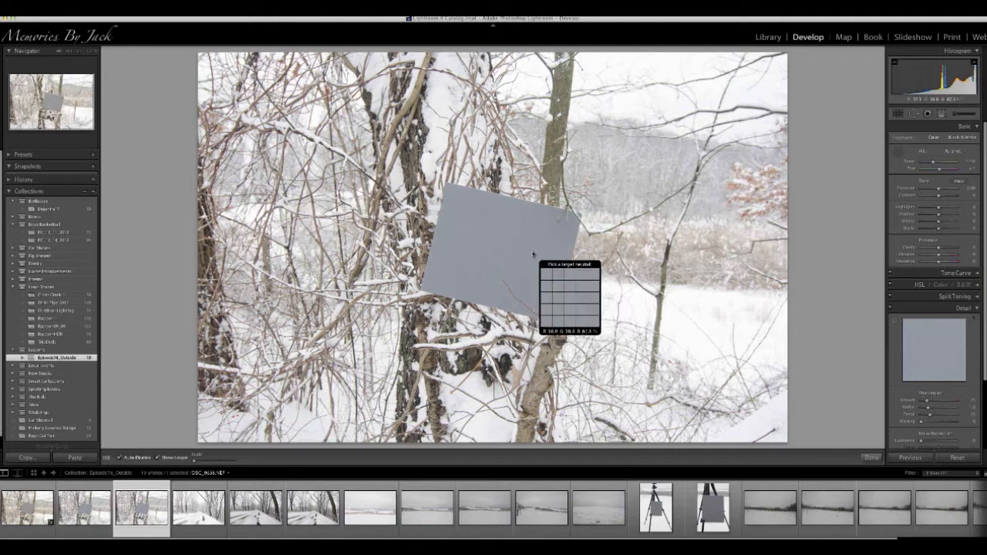
left_click(478, 238)
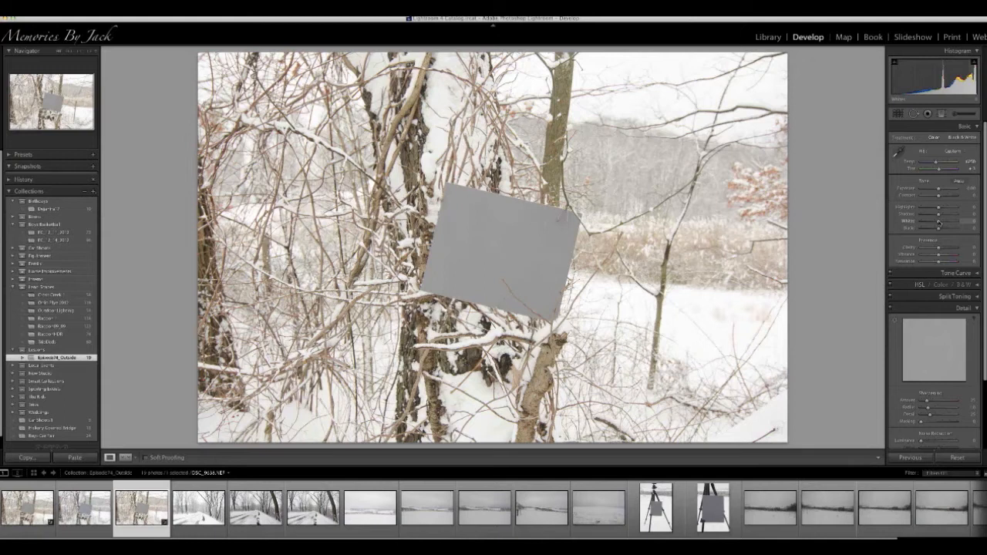
- Raise the whites and slightly raise the exposure, and lower the blacks on the third gray card photo
left_click_drag(939, 223, 946, 223)
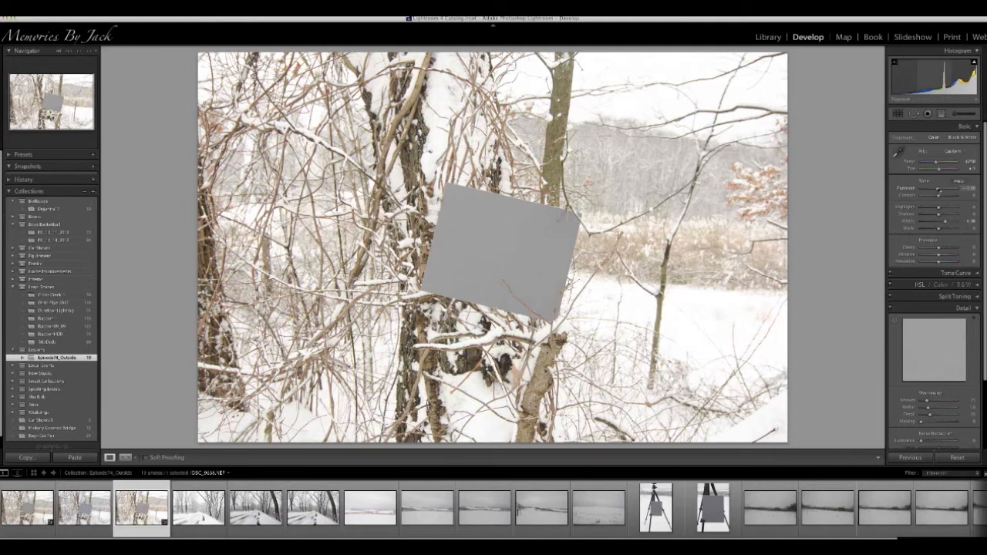
left_click_drag(938, 189, 940, 190)
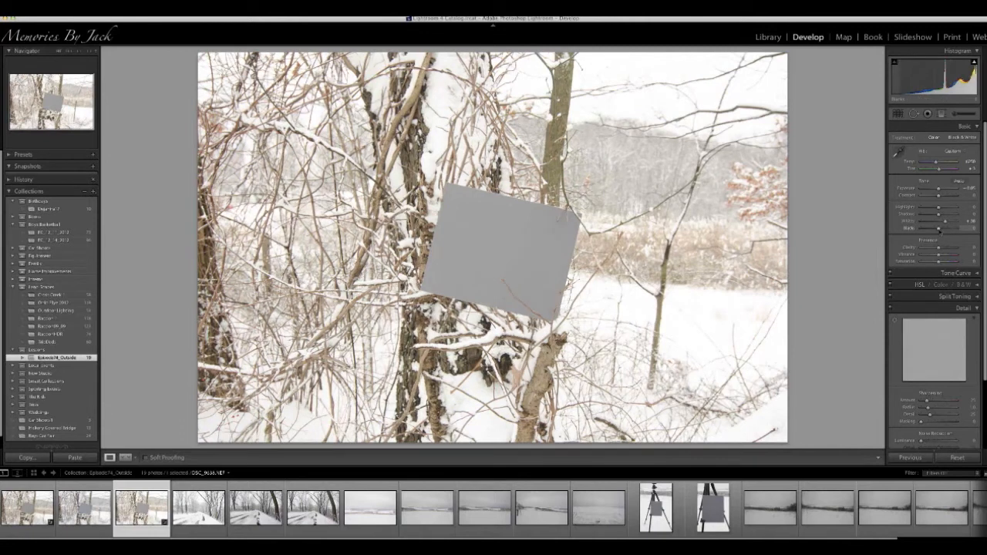
left_click_drag(939, 229, 934, 229)
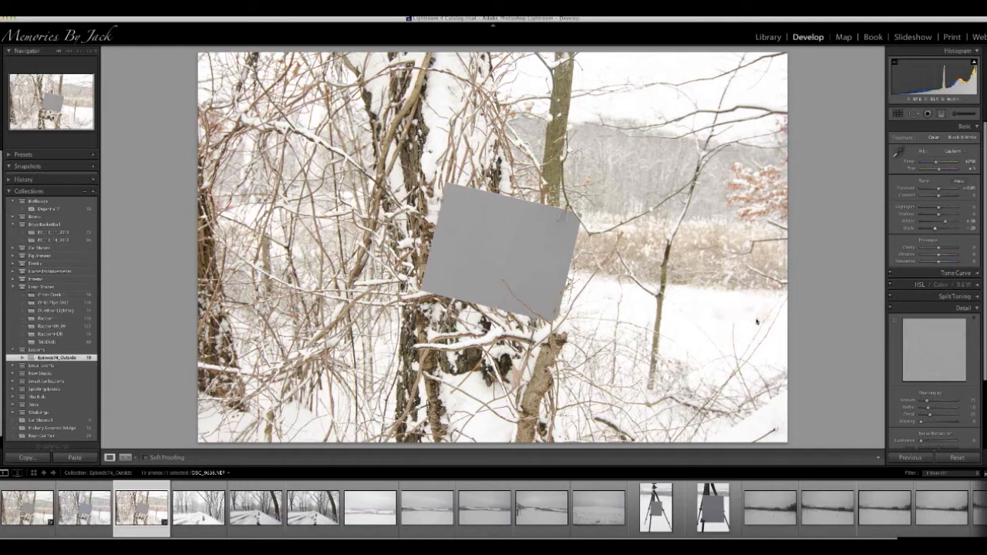
- Synchronize the third gray card photo's white balance and basic tone settings to the three snowy road photos
left_click(199, 500)
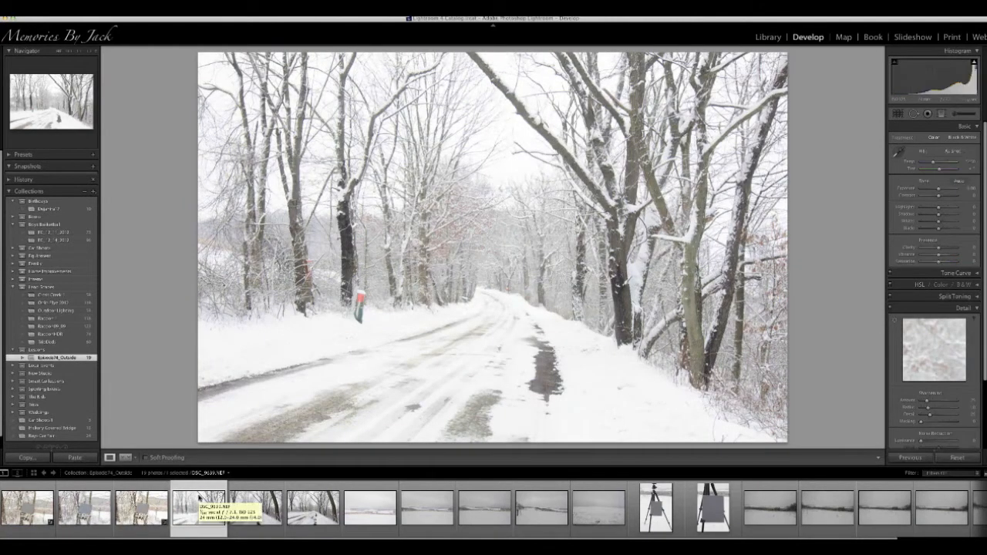
left_click(133, 511)
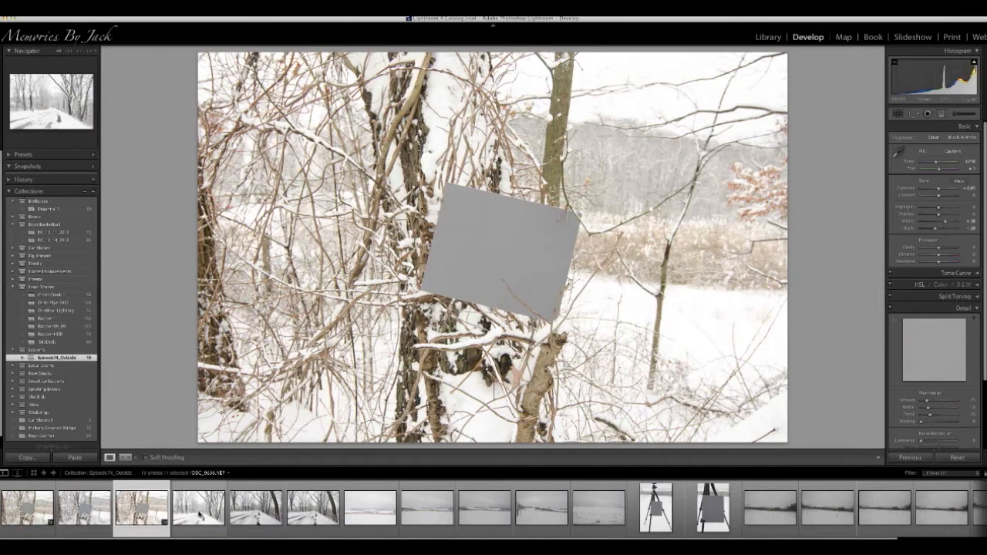
left_click(201, 512, "shift")
left_click(260, 513, "shift")
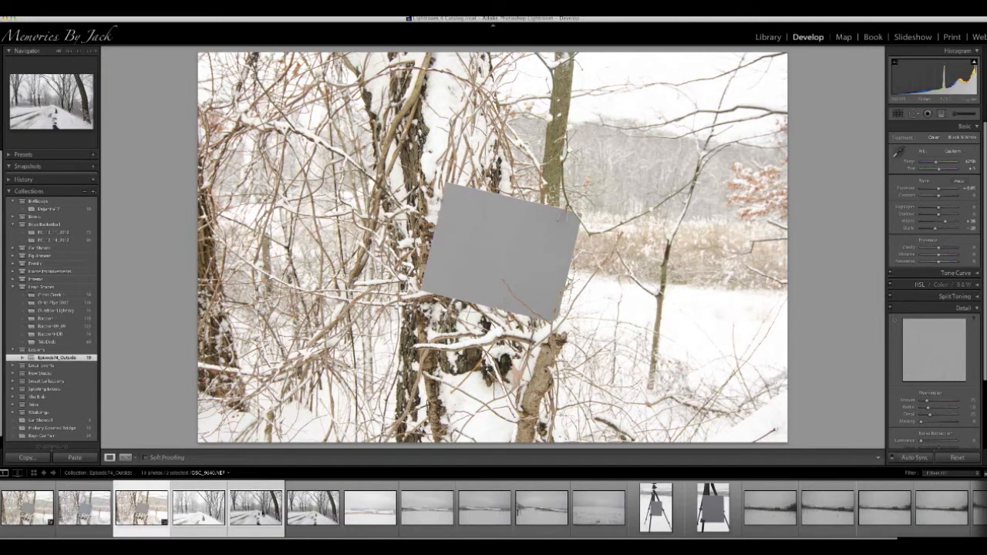
left_click(313, 512, "shift")
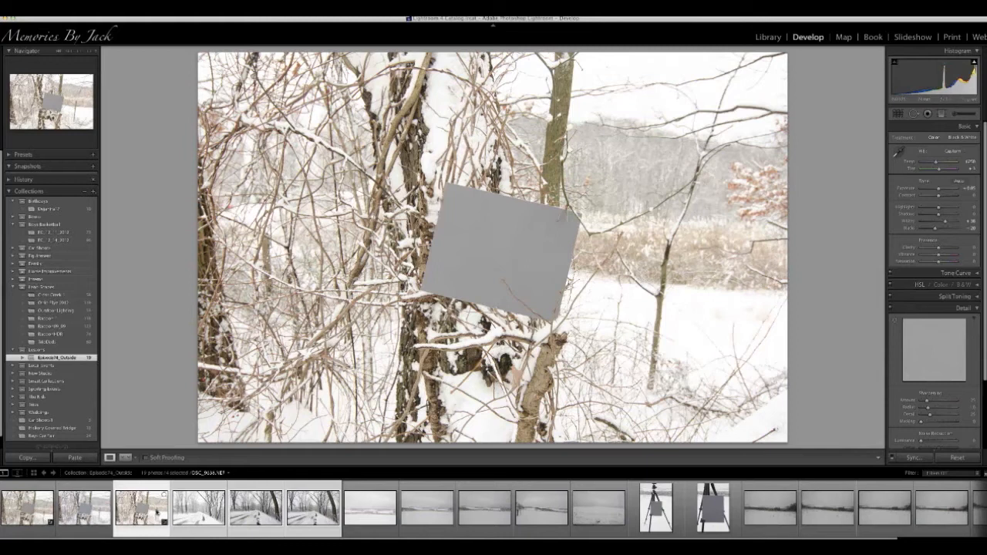
left_click(918, 459)
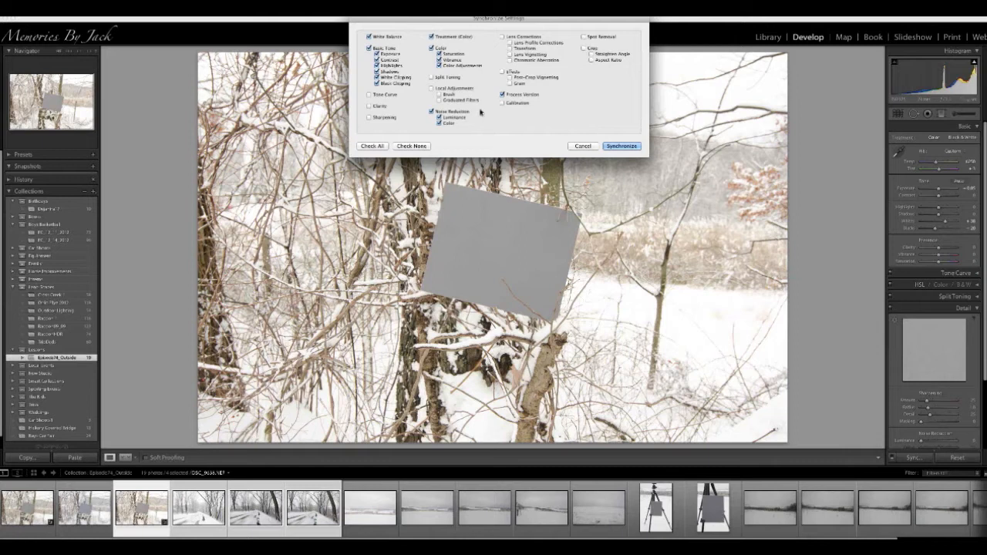
left_click(622, 147)
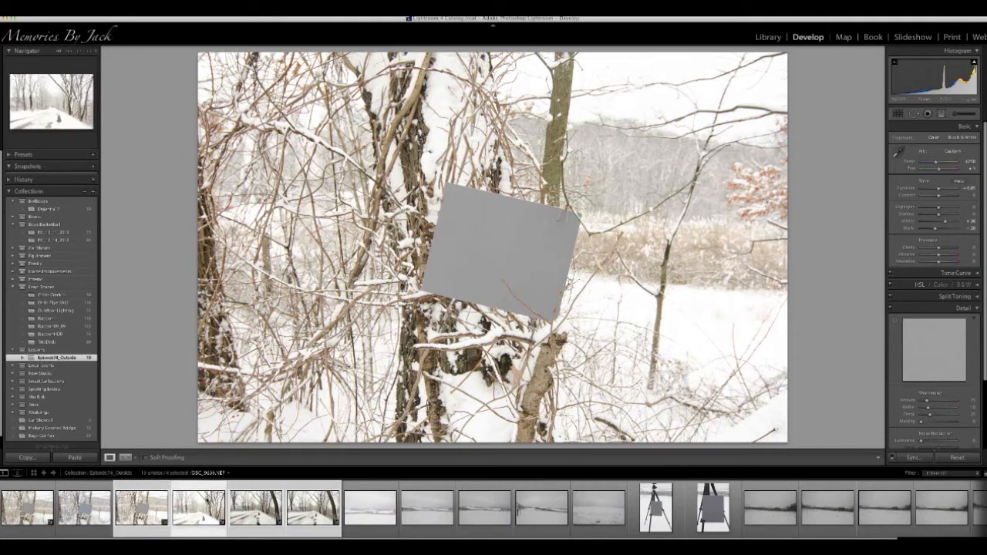
- Check the synchronized road photos against the gray card photo and lower the blacks further on the second road photo
left_click(207, 500)
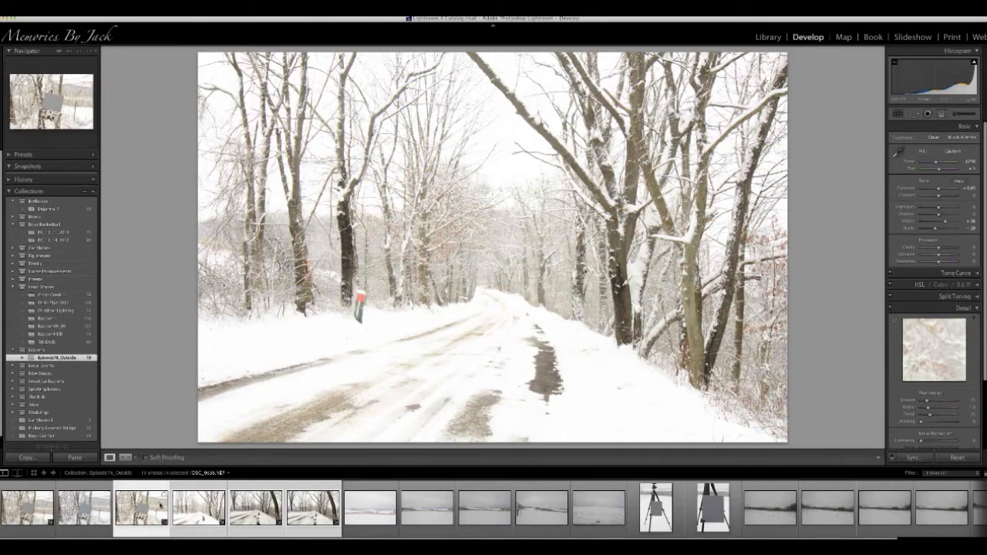
left_click(160, 505)
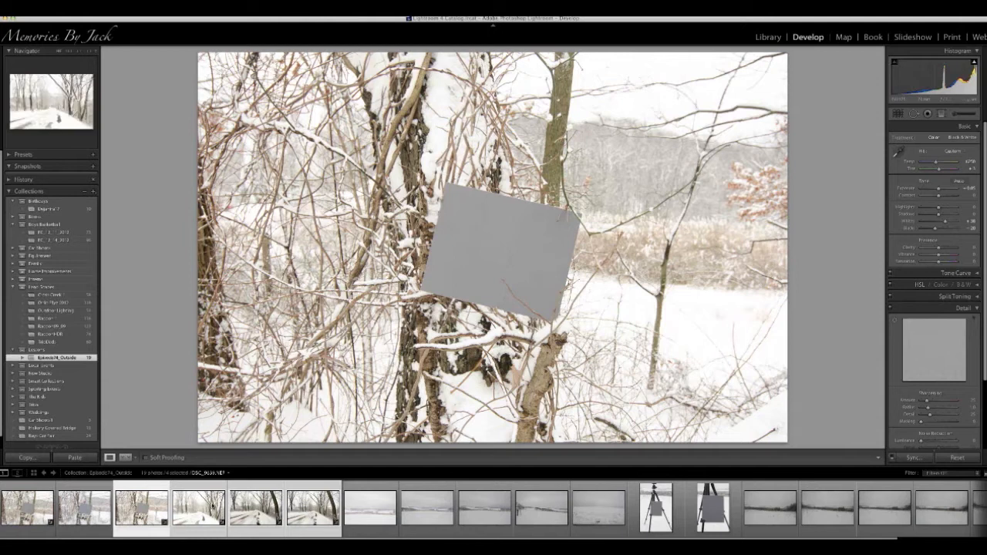
left_click(213, 506)
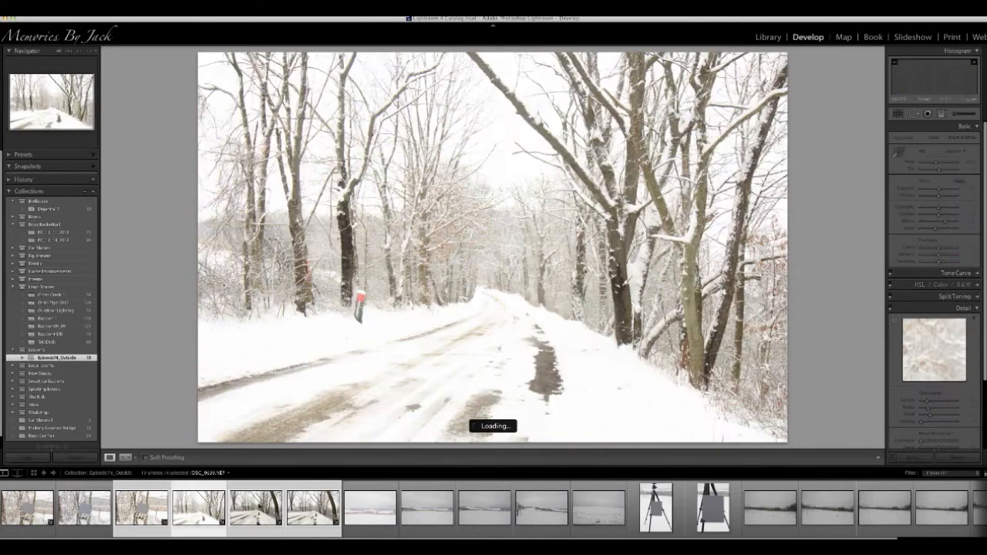
left_click(268, 507)
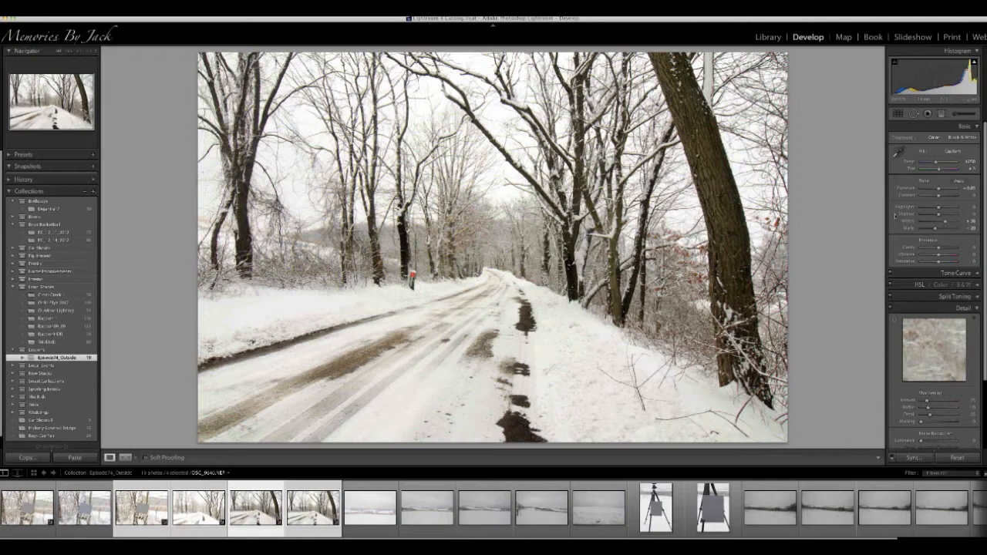
left_click_drag(938, 228, 930, 229)
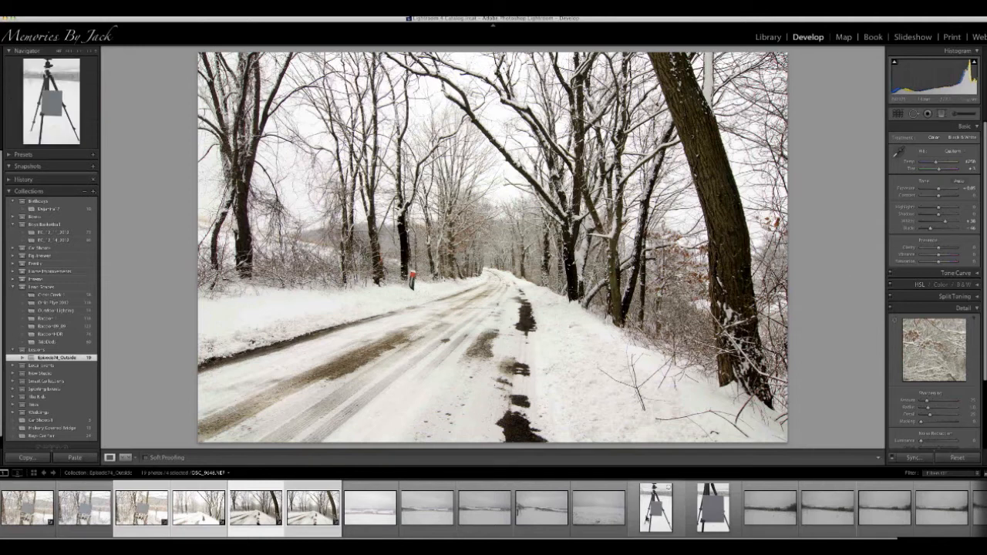
- Compare the two tripod gray card photos and select the close-up one, DSC_9649.NEF
left_click_drag(171, 541, 421, 547)
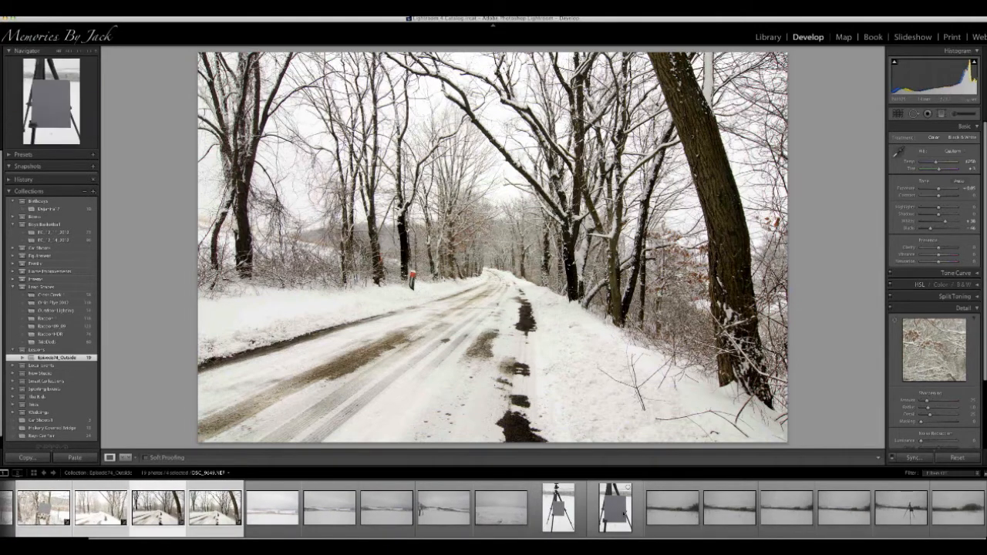
left_click(615, 507)
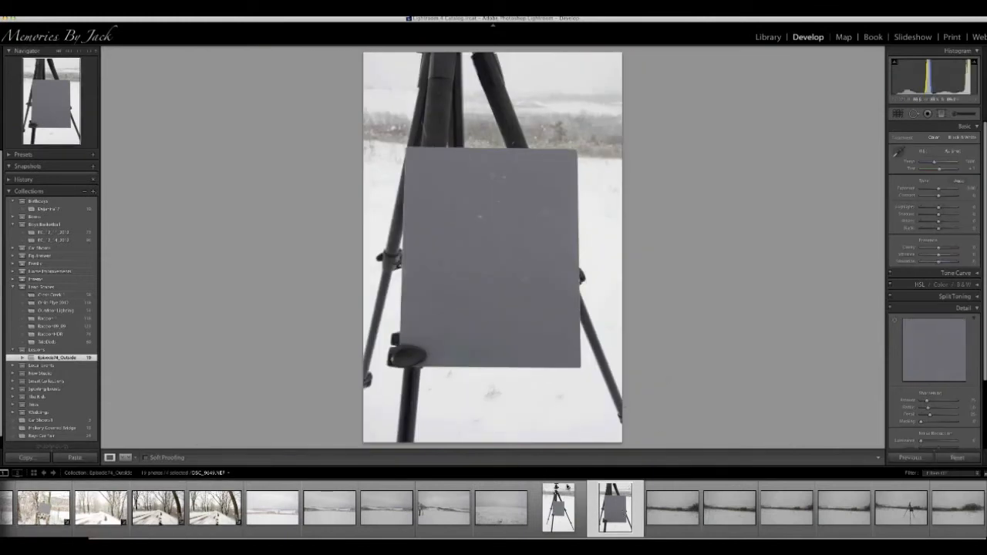
left_click(559, 506)
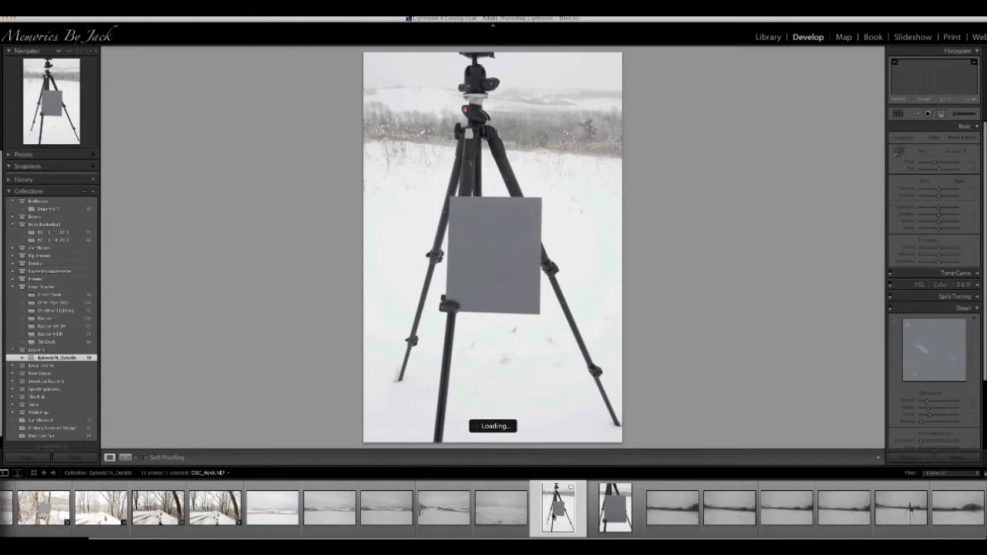
left_click(615, 506)
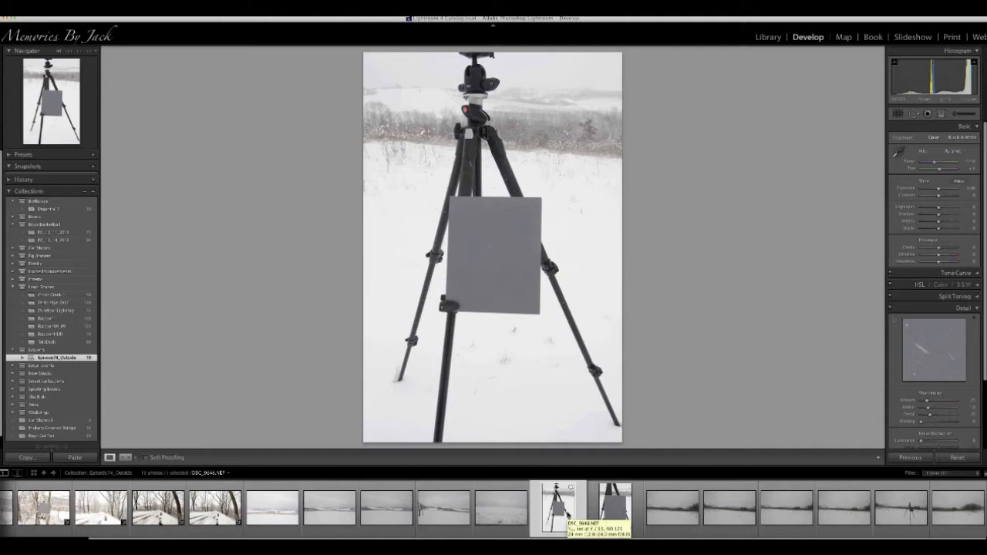
left_click(607, 517)
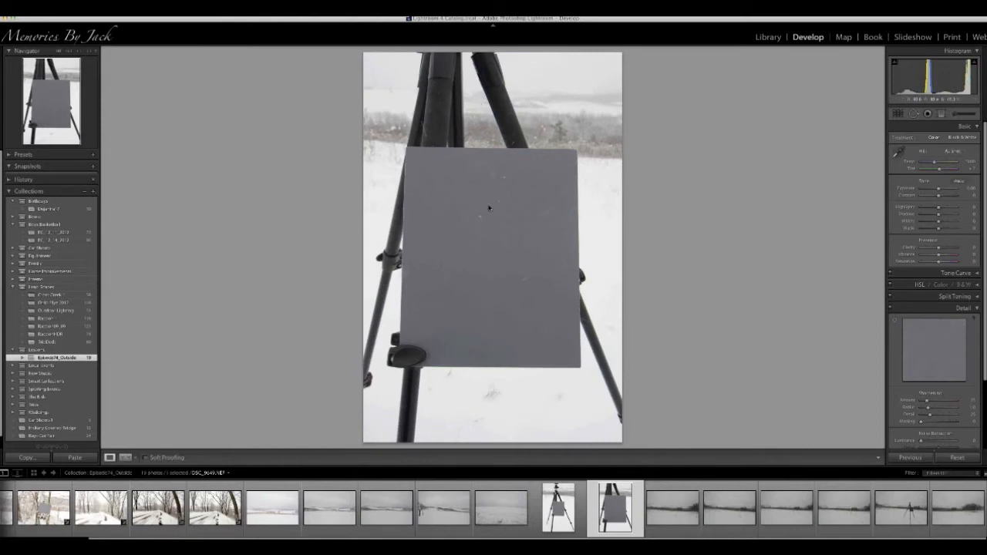
- Correct the close-up gray card photo's white balance by sampling the card, and lower its blacks and raise its whites
left_click(898, 152)
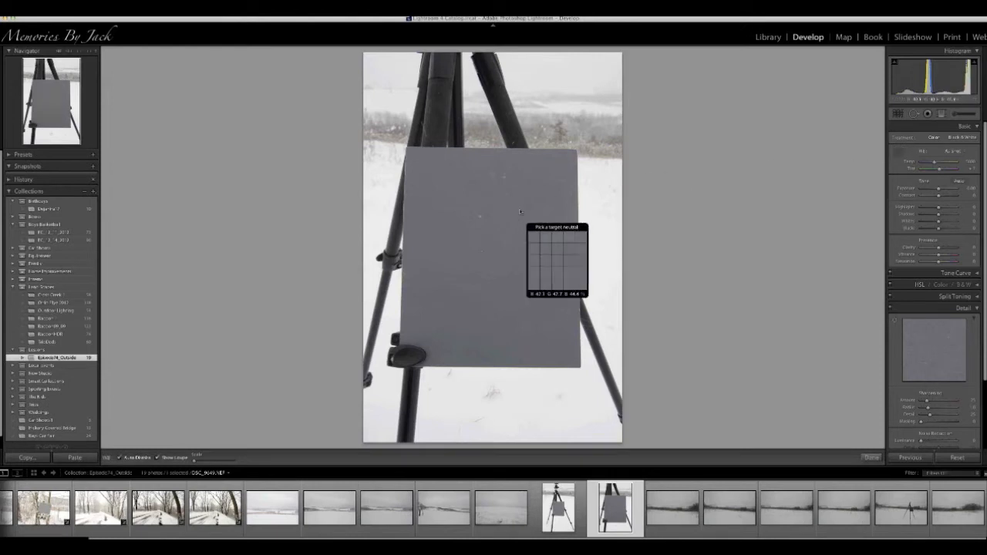
left_click(437, 246)
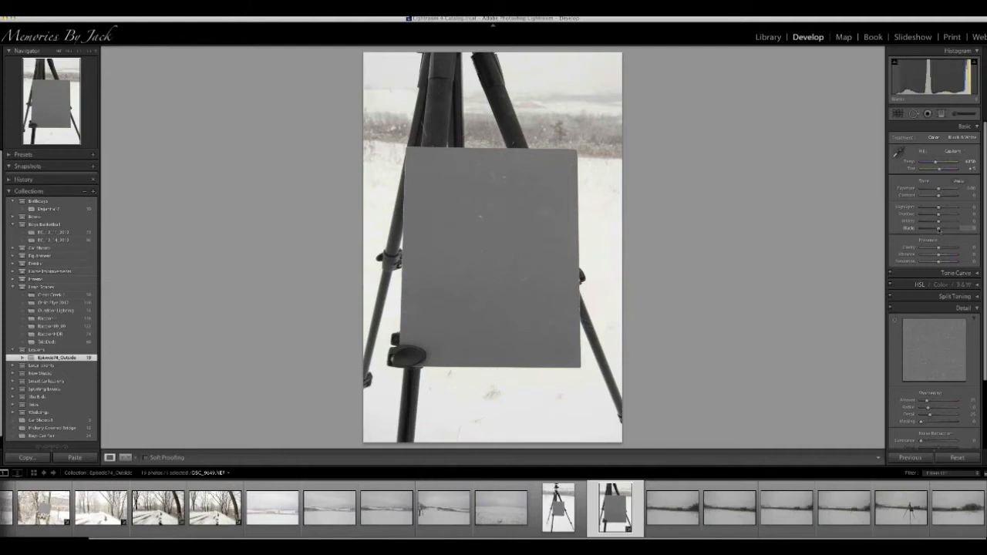
left_click_drag(940, 230, 931, 229)
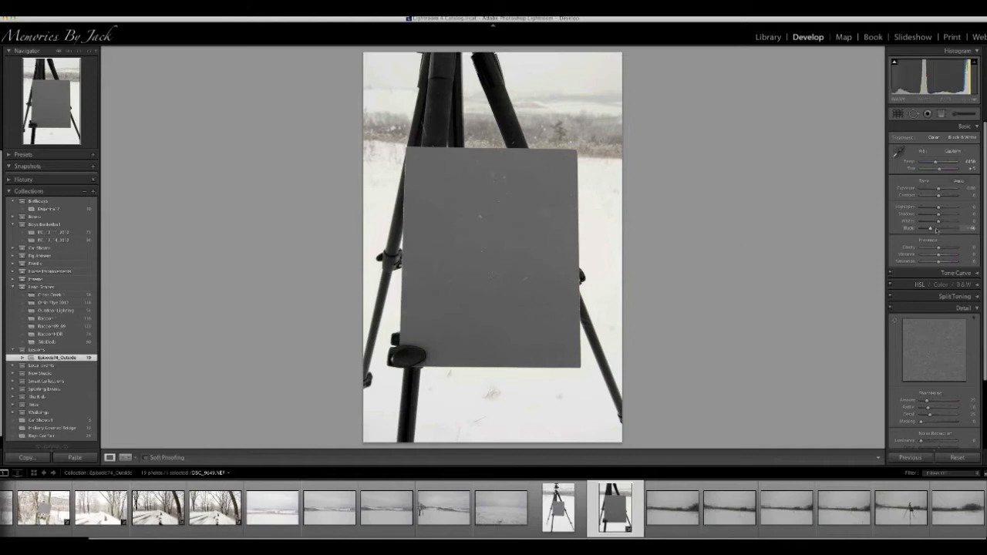
left_click_drag(940, 223, 950, 223)
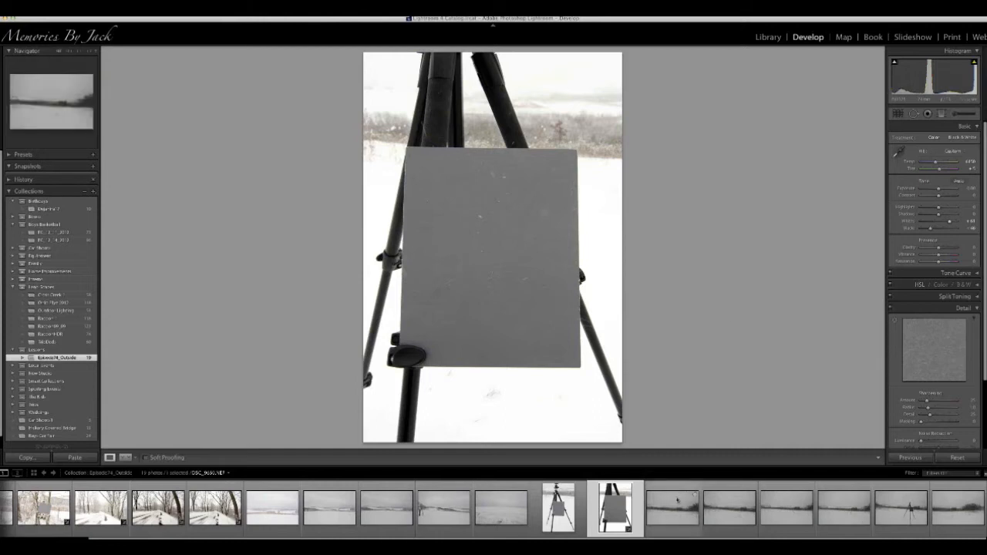
- Synchronize the close-up gray card photo's white balance and basic tone settings to the next three snowy field photos, and view the first one
left_click(676, 509)
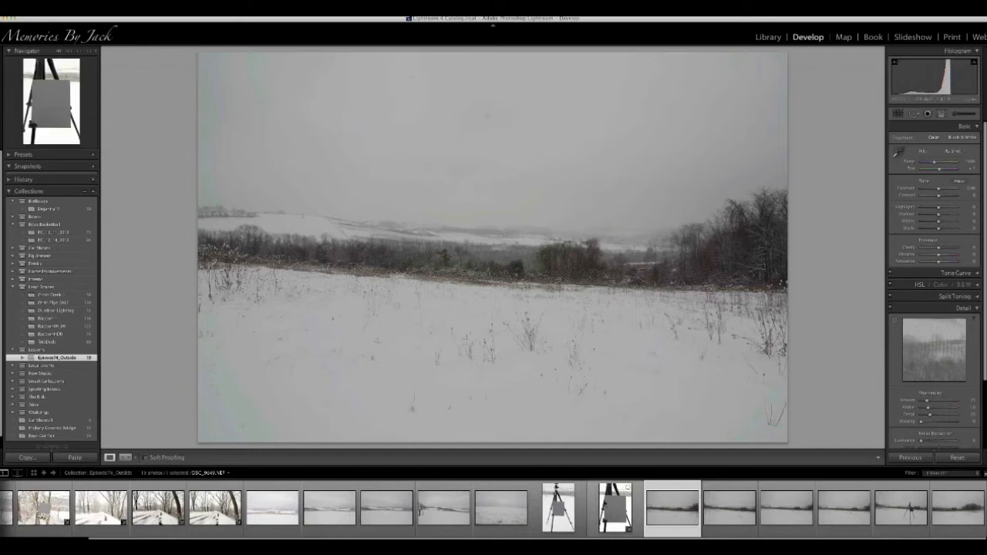
left_click(615, 507)
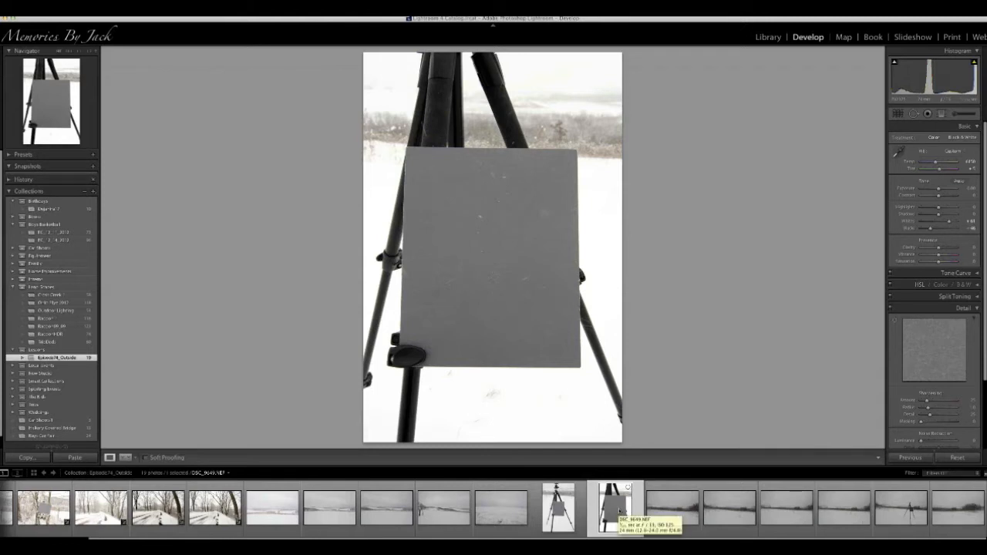
left_click(668, 515, "shift")
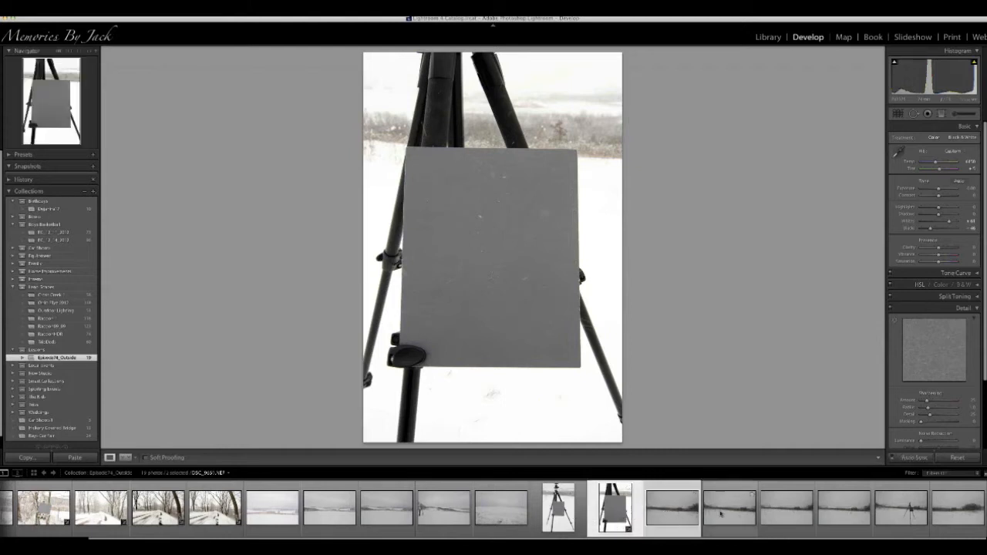
left_click(724, 515, "shift")
left_click(772, 515, "shift")
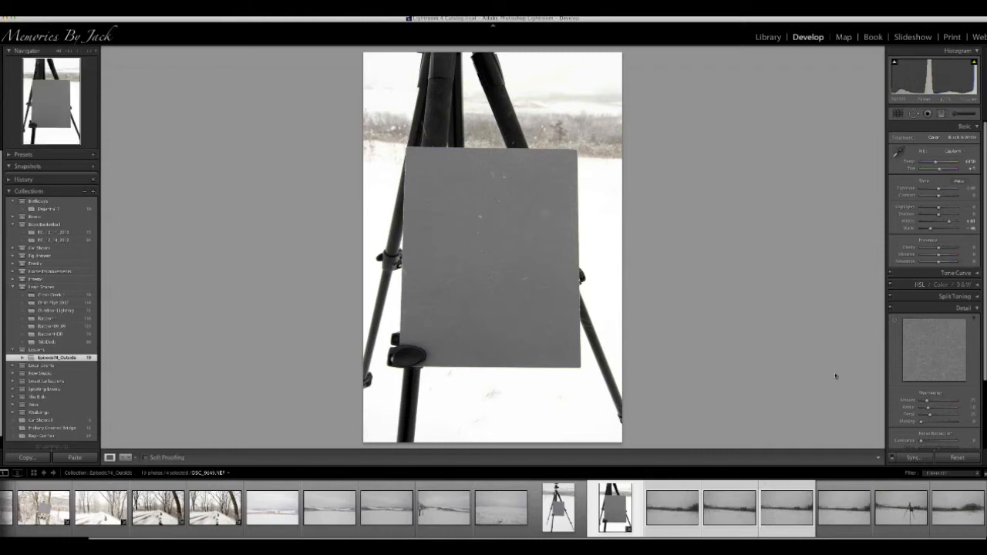
left_click(914, 458)
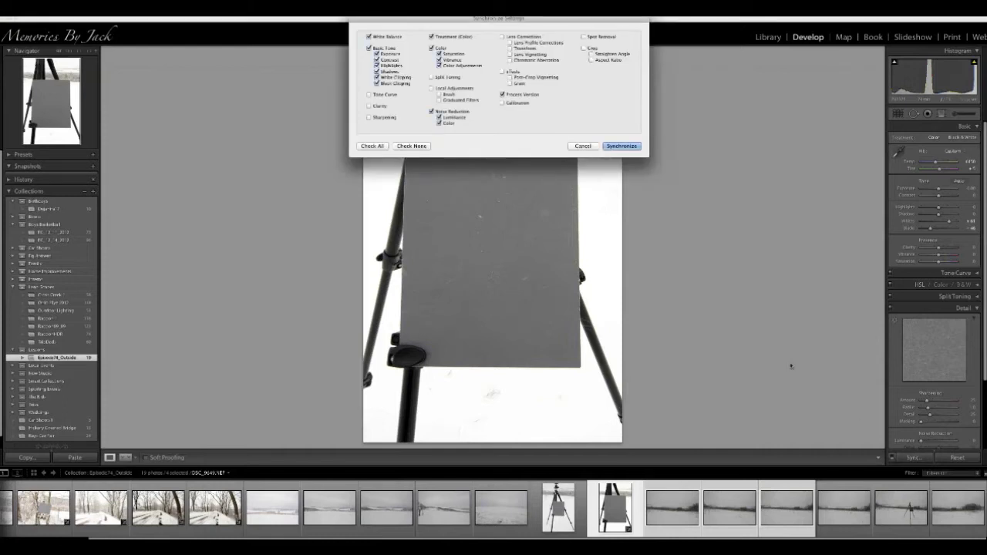
left_click(622, 146)
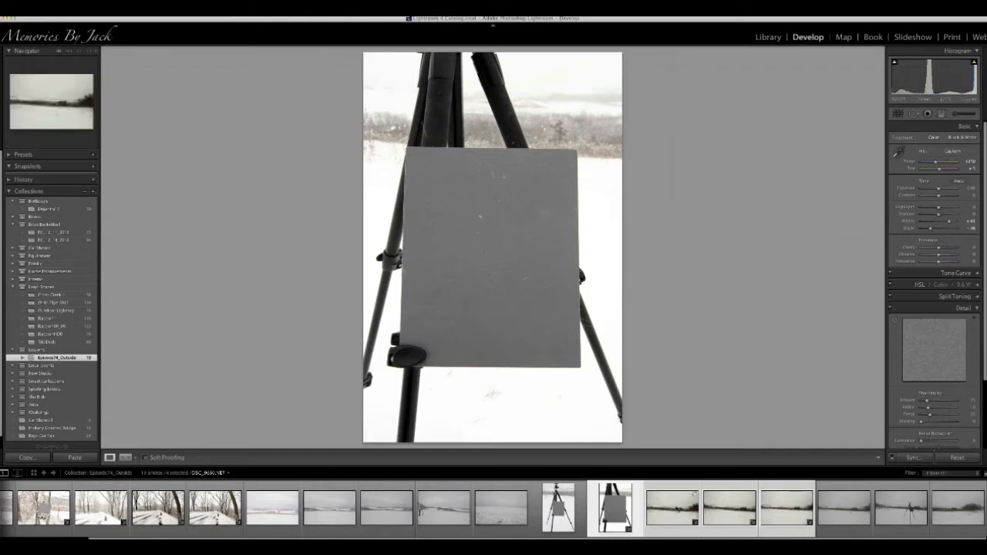
left_click(678, 510)
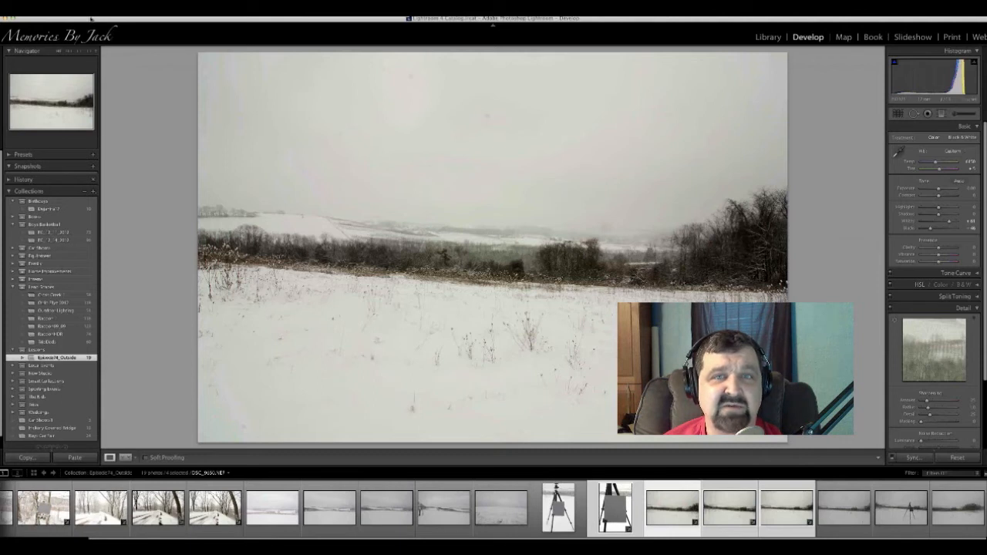
- Quit Lightroom and switch to Photoshop Elements Editor, where the raw photos are open in Camera Raw
left_click(27, 11)
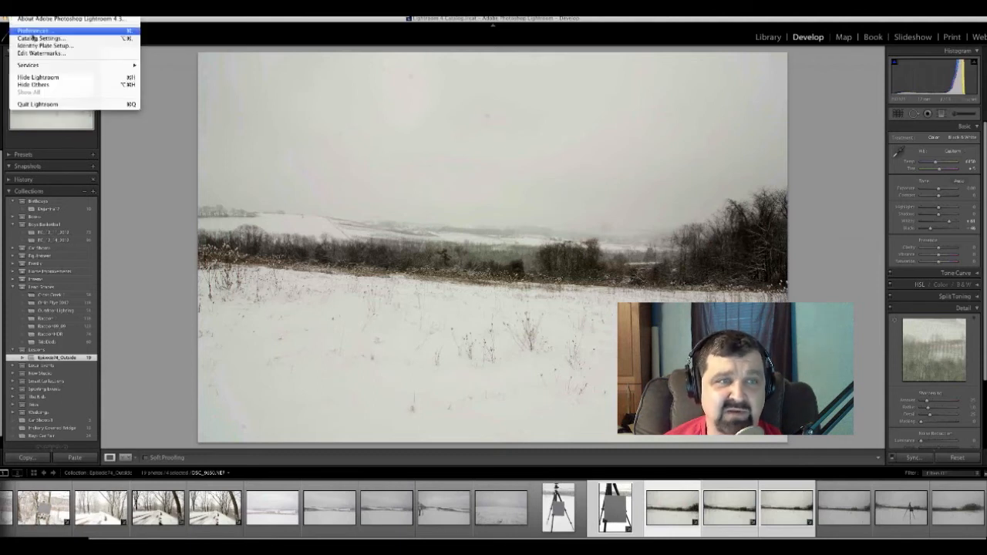
left_click(46, 105)
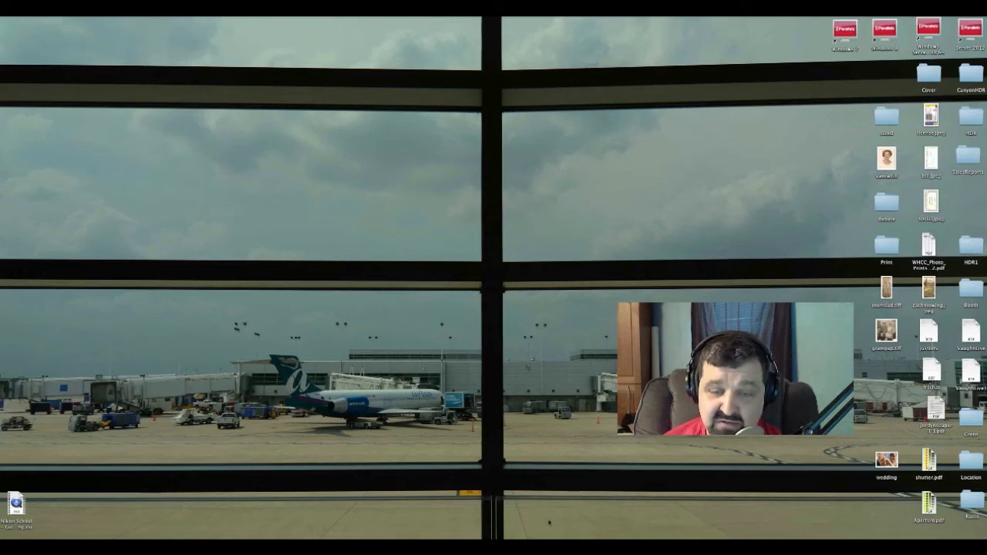
mouse_move(548, 551)
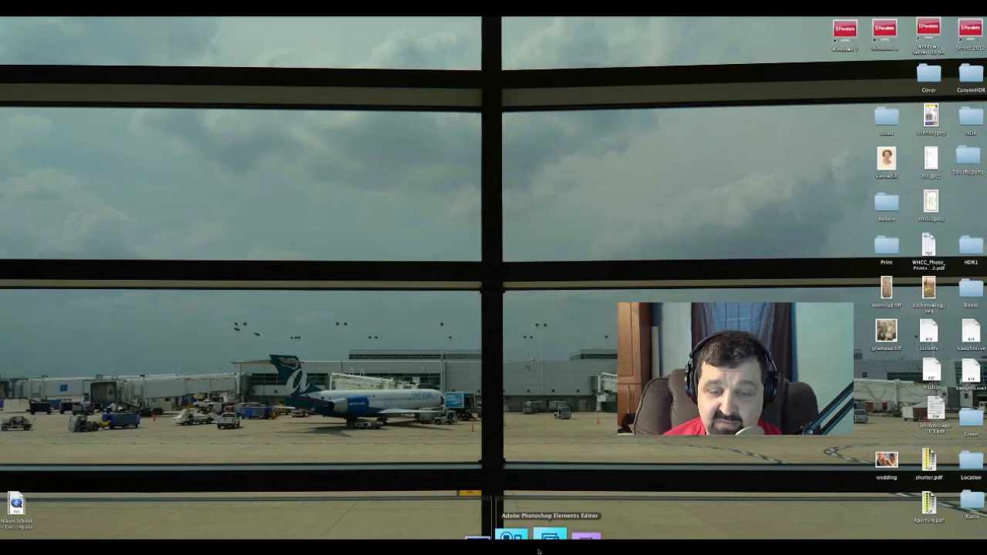
left_click(533, 549)
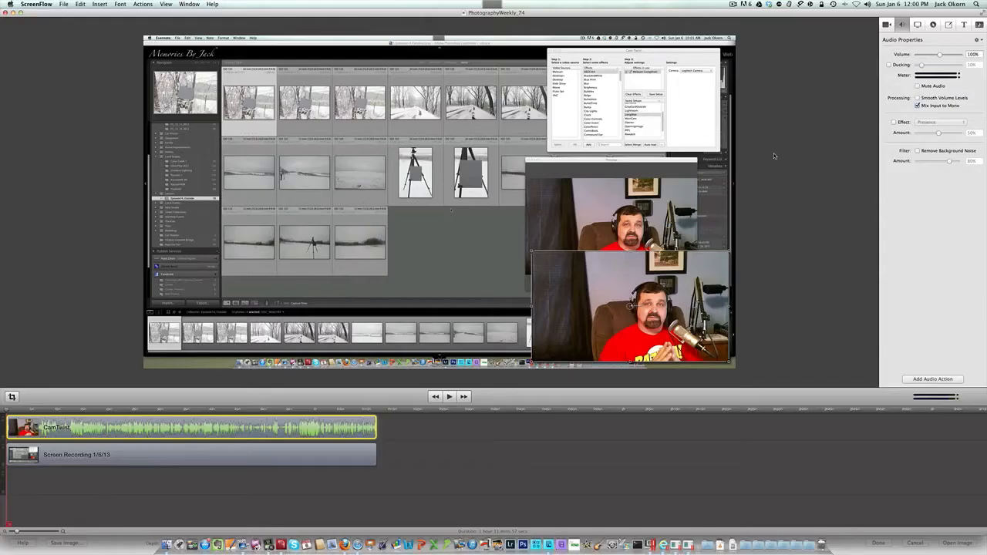
key("super+Tab")
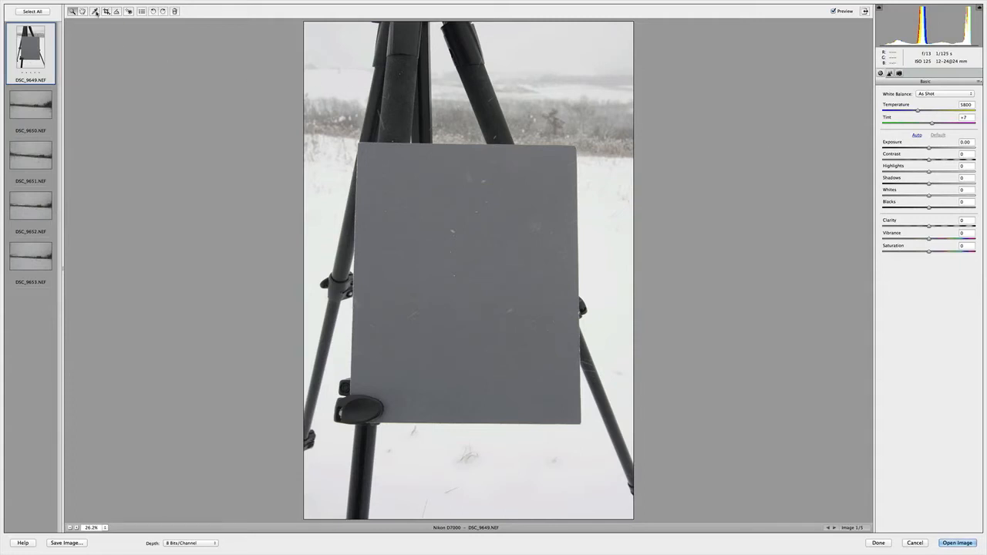
- Sample the card in DSC_9649.NEF for white balance, and set blacks to -40, whites to +25 and exposure to -0.15
left_click(94, 12)
left_click(532, 181)
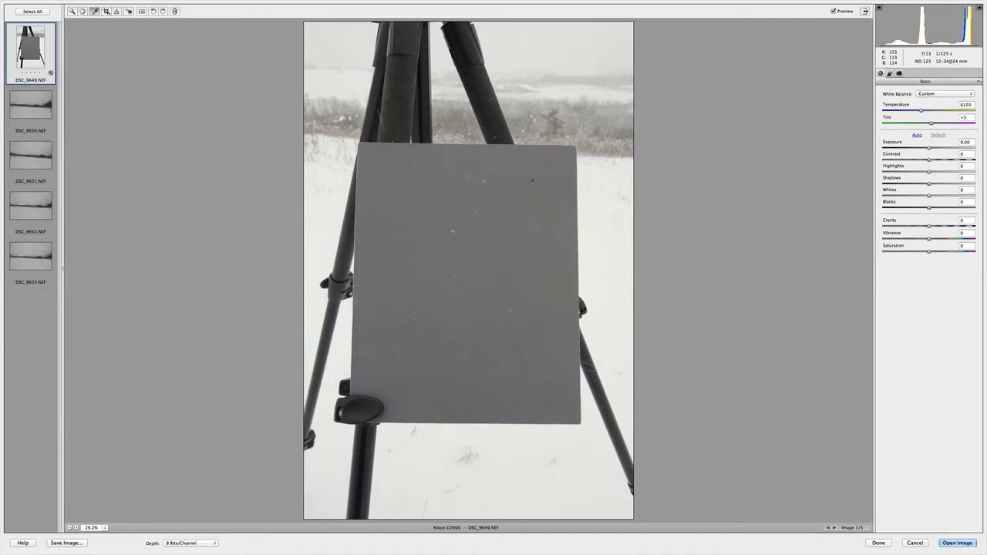
left_click_drag(930, 209, 911, 209)
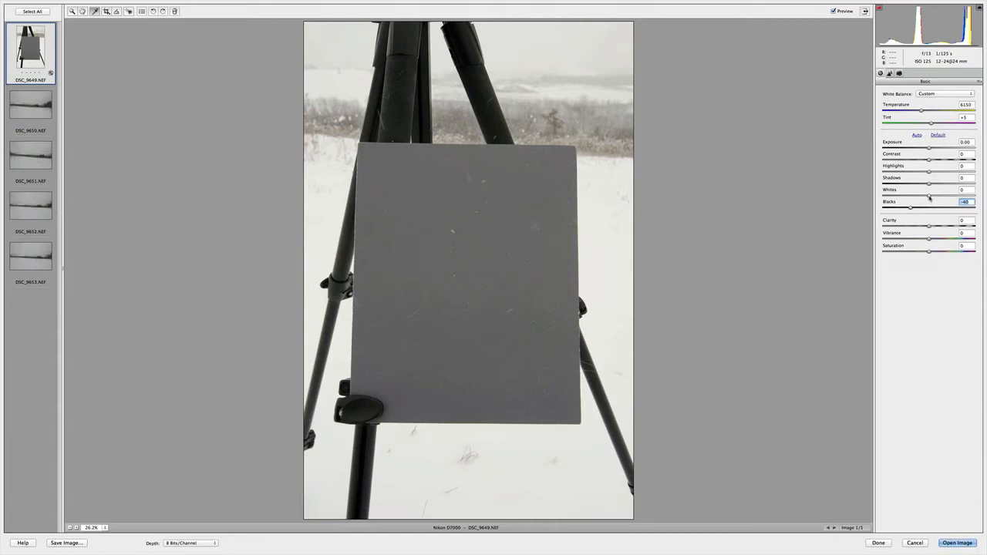
left_click_drag(929, 197, 941, 197)
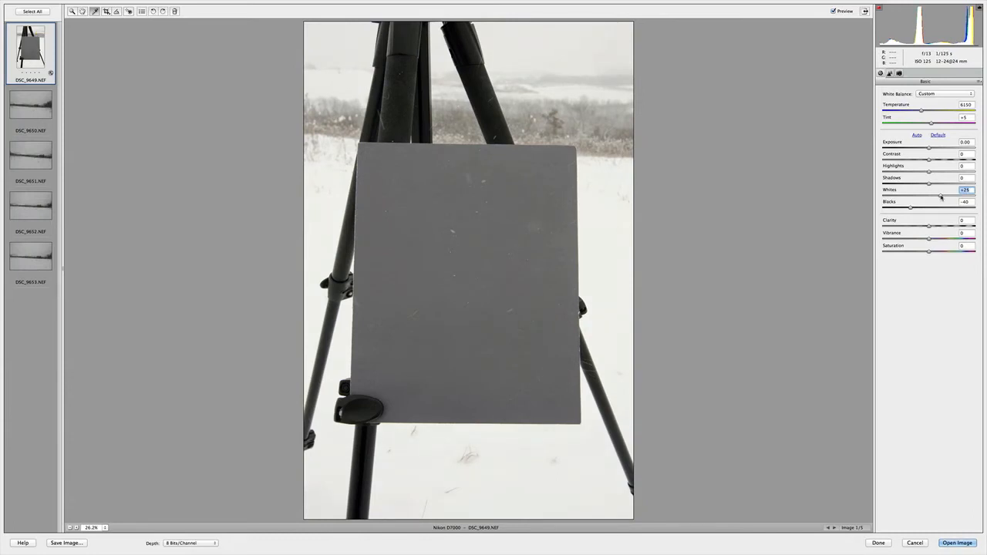
left_click(929, 149)
left_click_drag(928, 150, 928, 149)
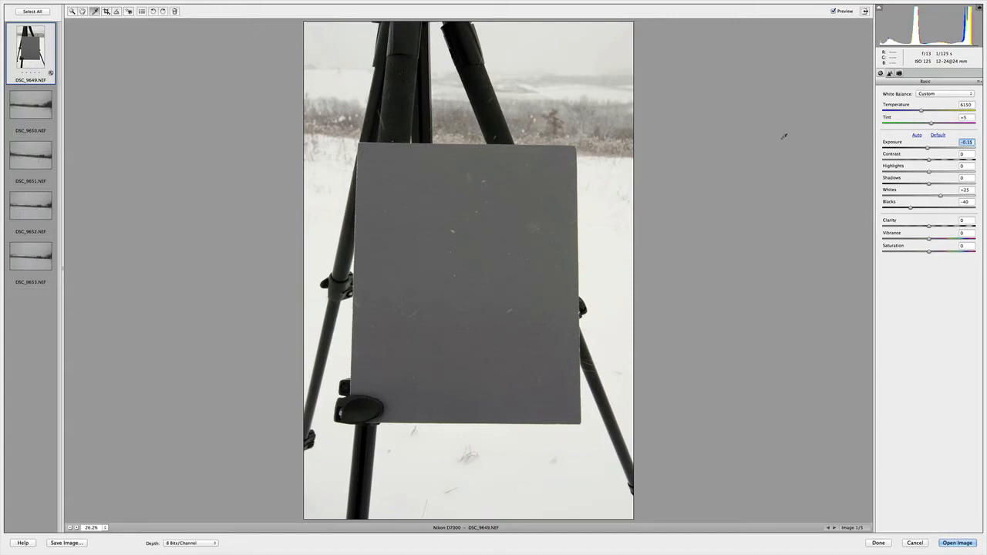
- Save the gray card photo's settings as new Camera Raw defaults and apply them to DSC_9650.NEF through DSC_9653.NEF
left_click(979, 82)
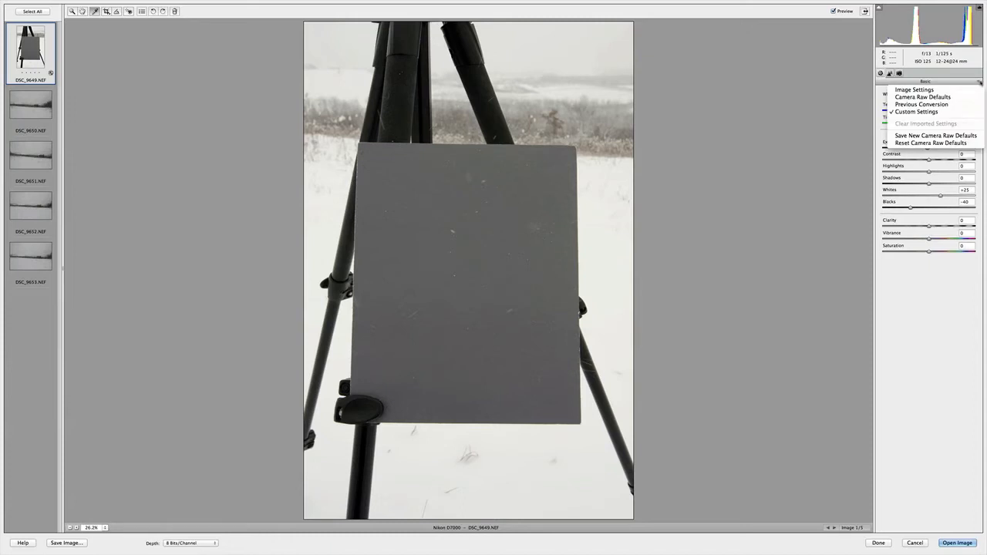
left_click(941, 136)
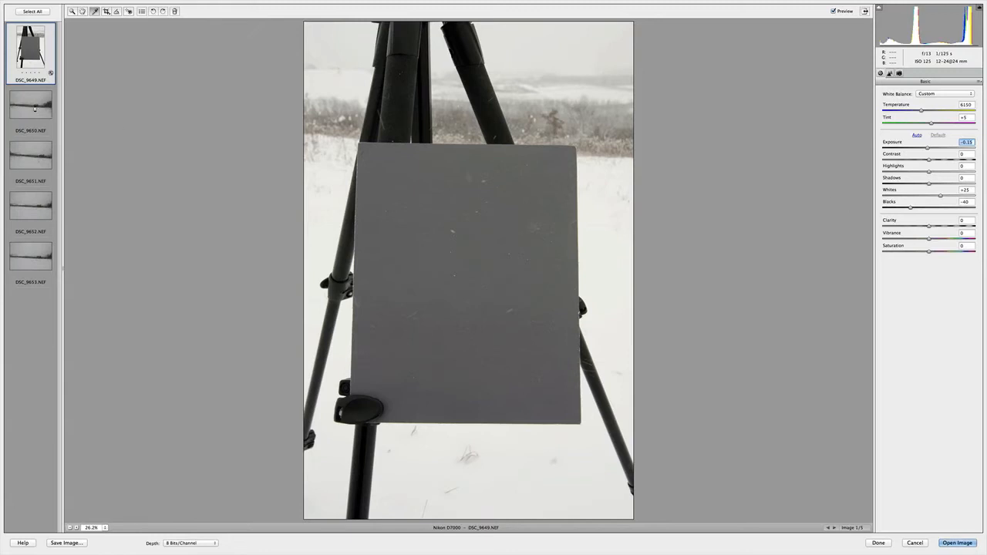
left_click(34, 109)
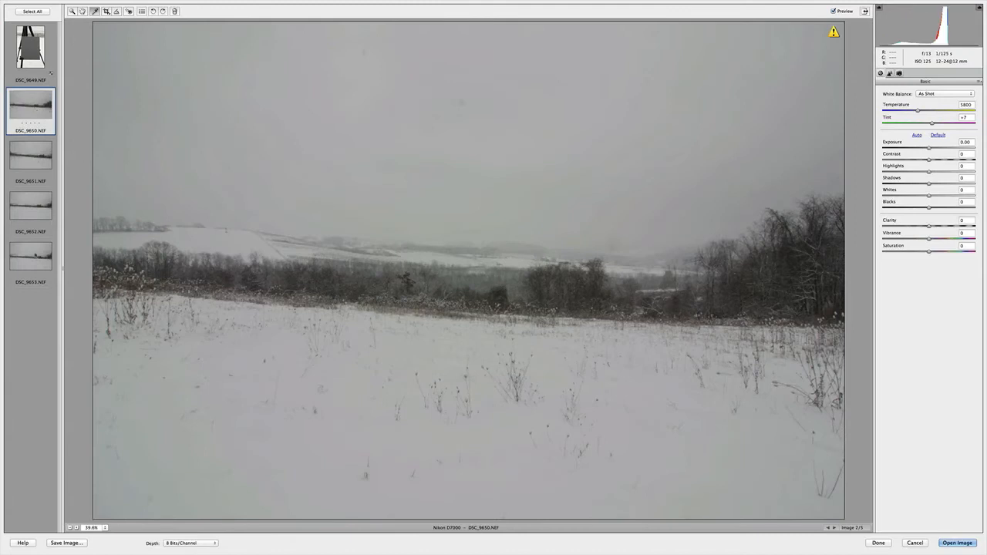
left_click(31, 255, "shift")
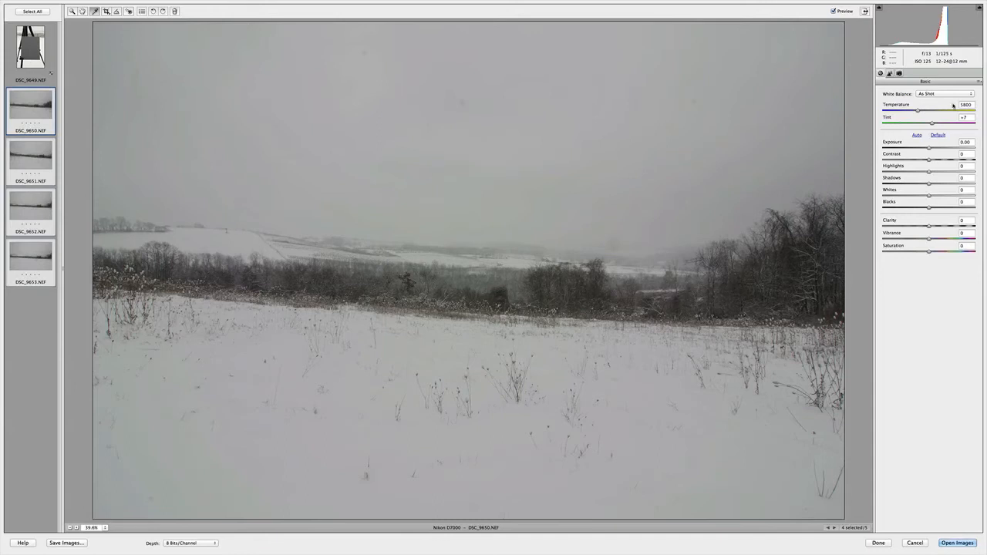
left_click(979, 81)
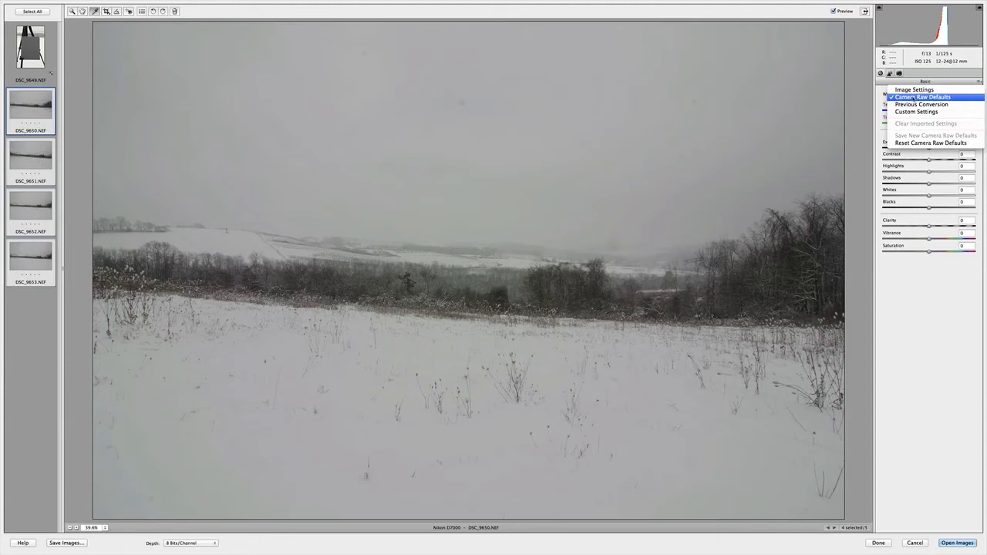
left_click(915, 97)
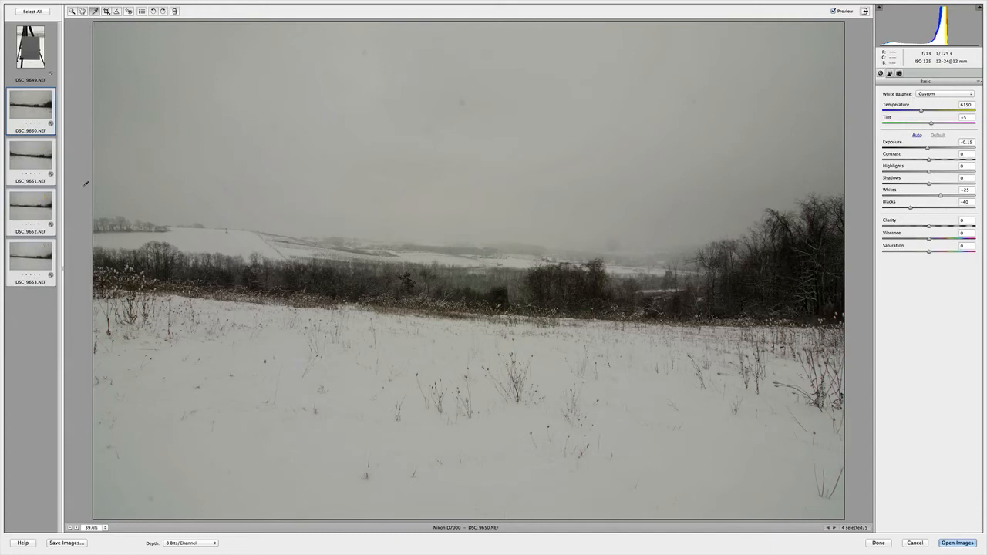
- Examine the four snowy field photos one by one to check the applied white balance and tone settings
left_click(21, 101)
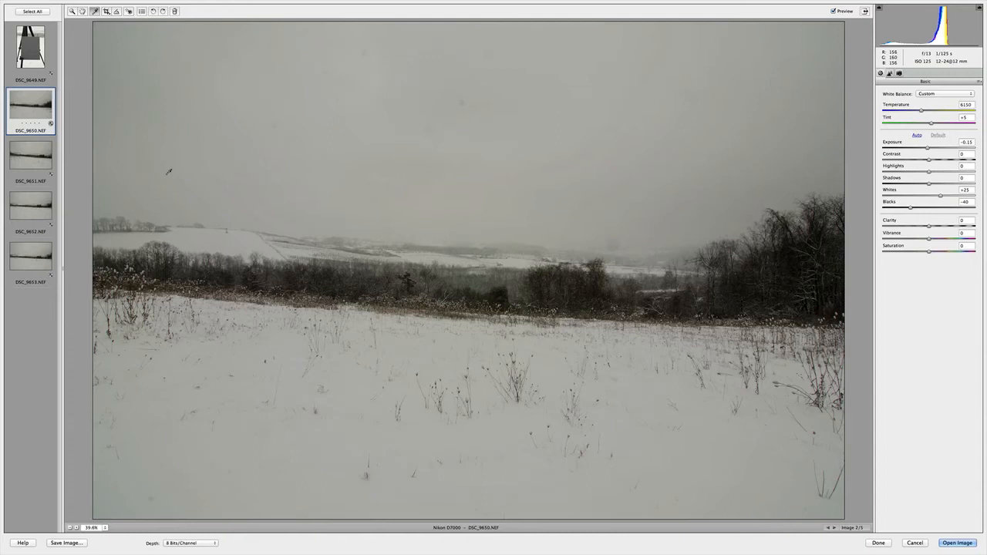
left_click(29, 159)
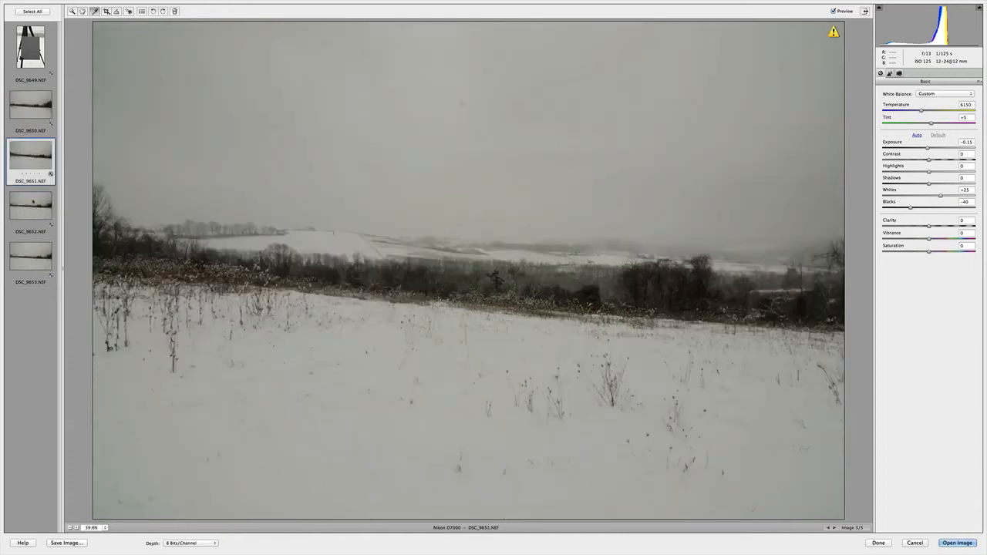
left_click(31, 199)
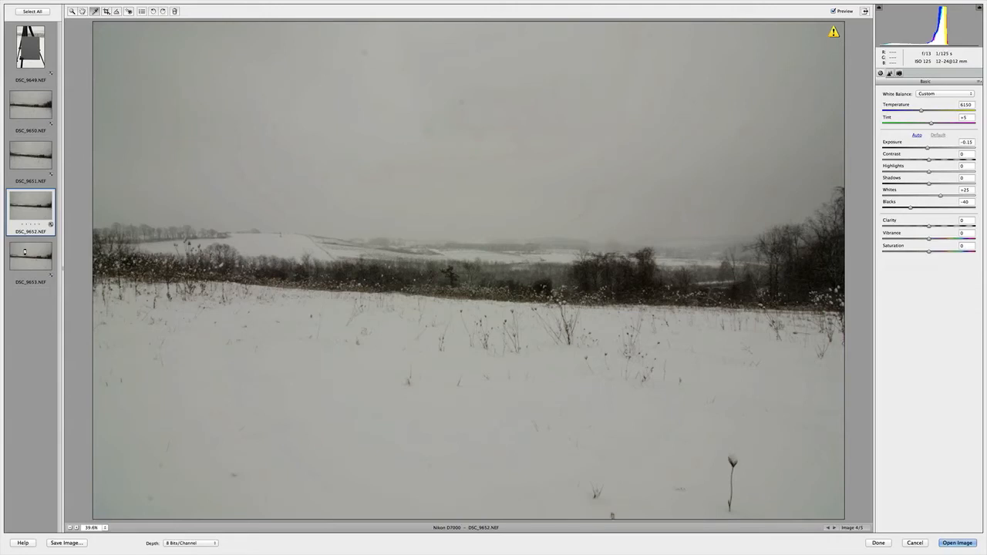
left_click(25, 254)
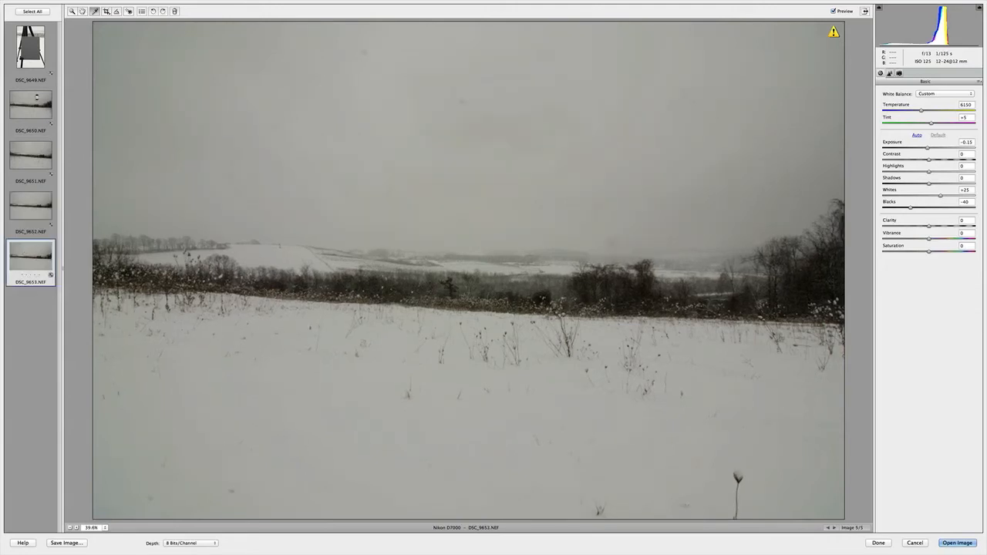
- Raise the exposure of DSC_9650.NEF slightly above -0.15
left_click(36, 97)
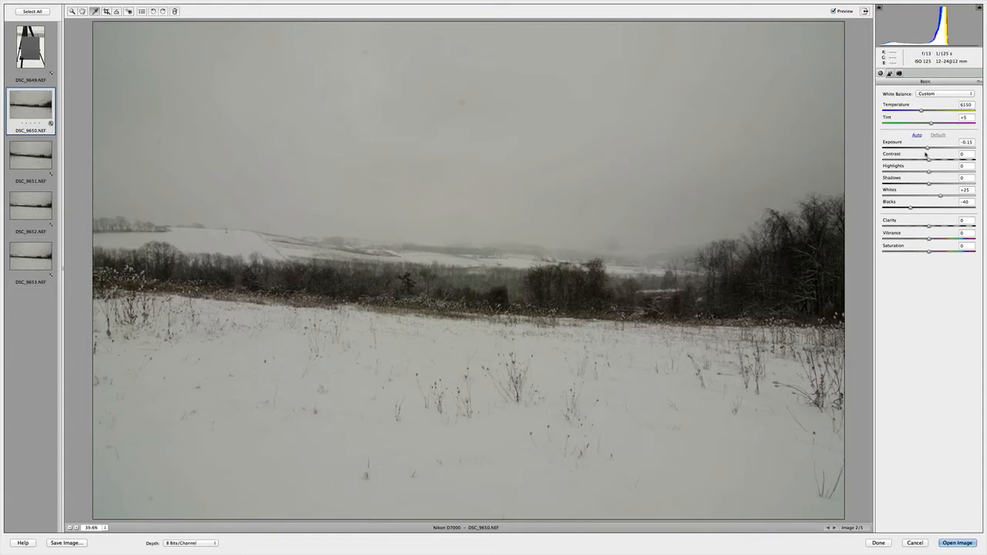
left_click_drag(928, 149, 938, 150)
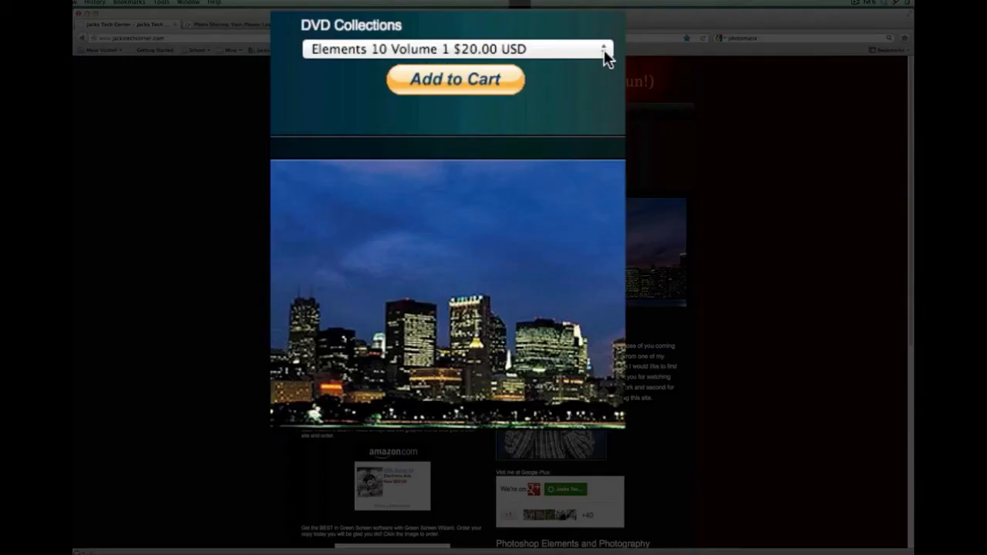
- Switch to the web browser, look through the DVD Collections choices on Jacks Tech Corner, and open the Online Classes page
left_click(604, 49)
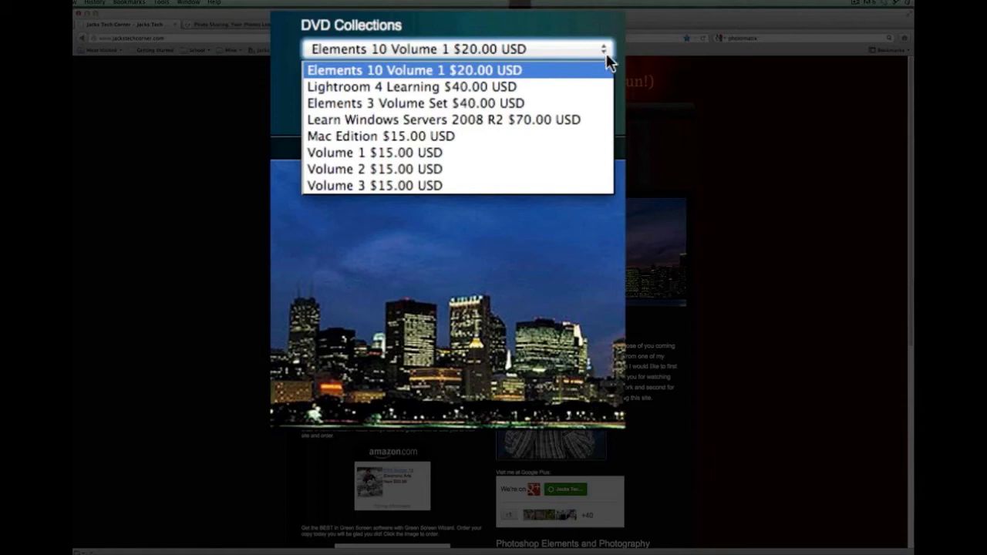
left_click(607, 53)
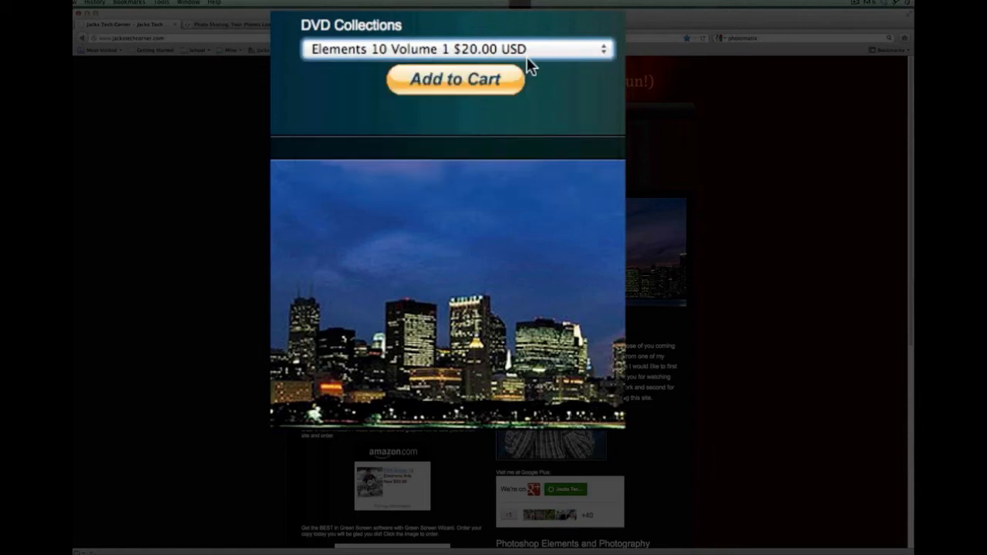
left_click(604, 49)
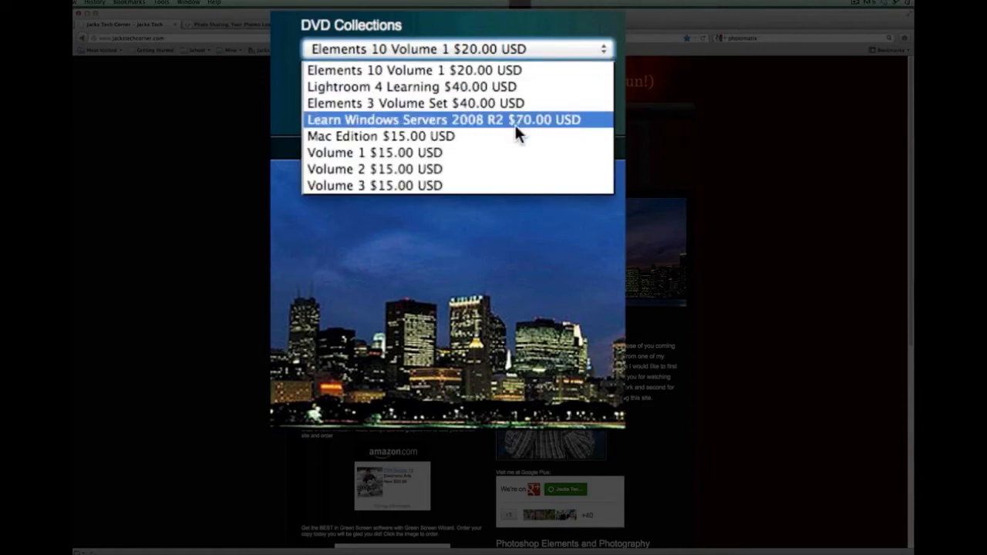
left_click(599, 57)
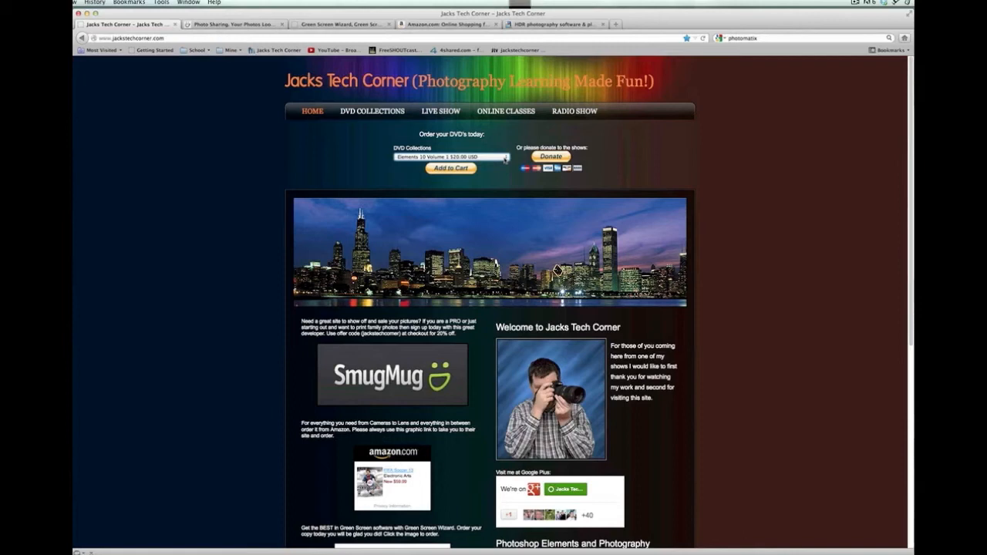
left_click(503, 114)
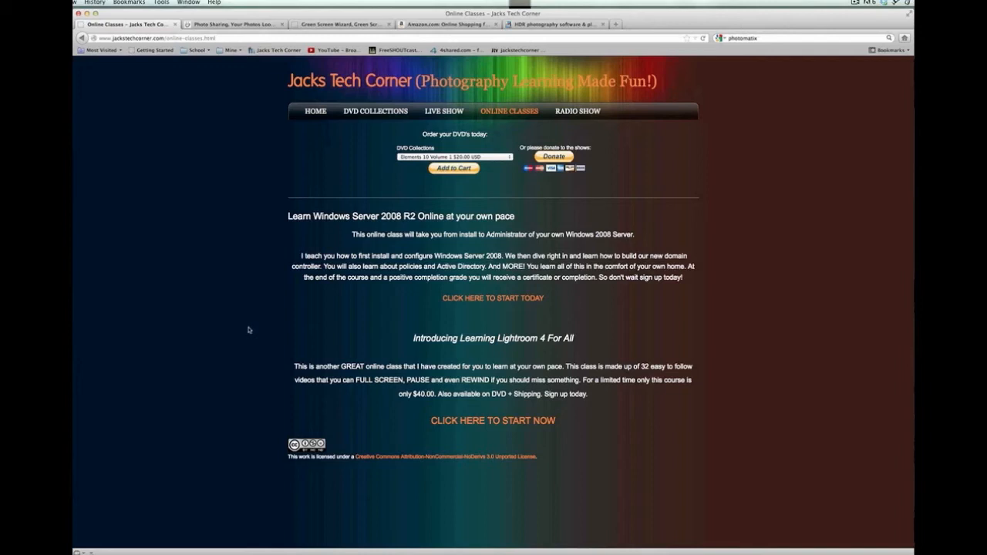
- View the open SmugMug, Green Screen Wizard, Amazon and HDRsoft Photomatix pages in turn, and return to the Online Classes page
left_click(241, 26)
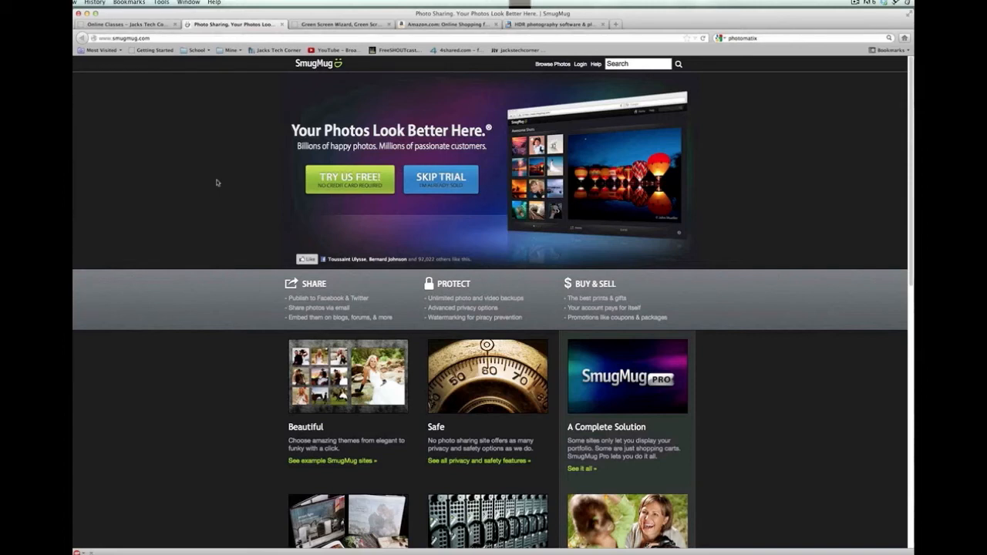
left_click(339, 27)
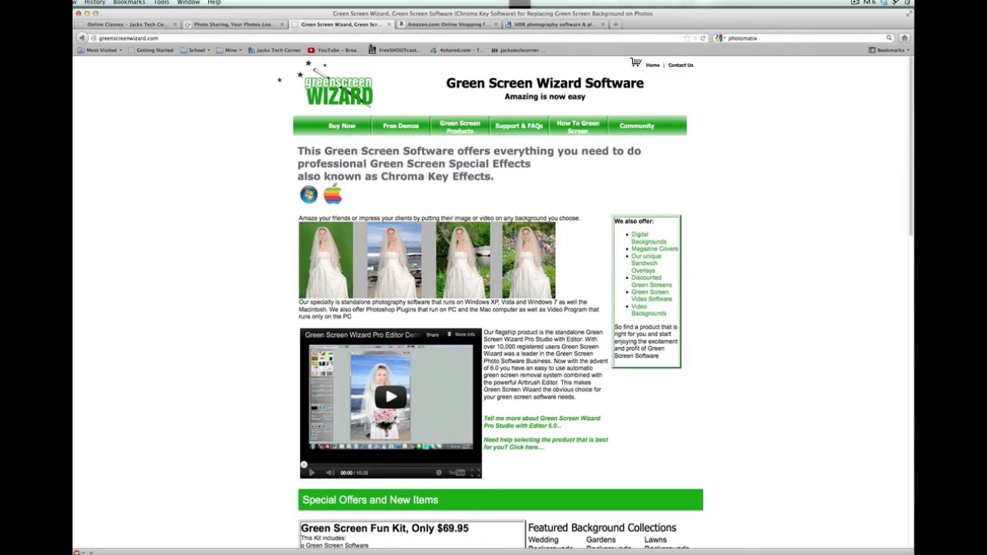
left_click(453, 24)
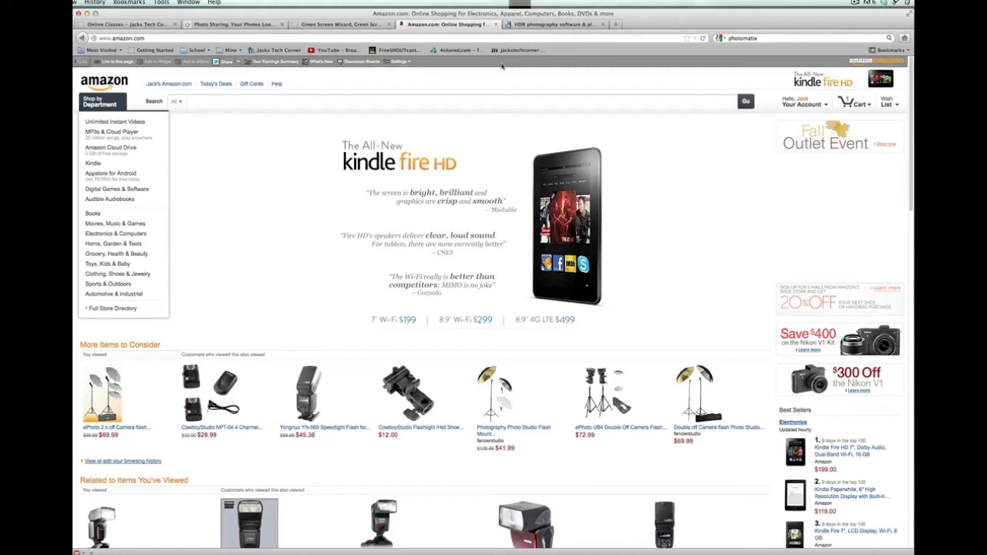
left_click(560, 26)
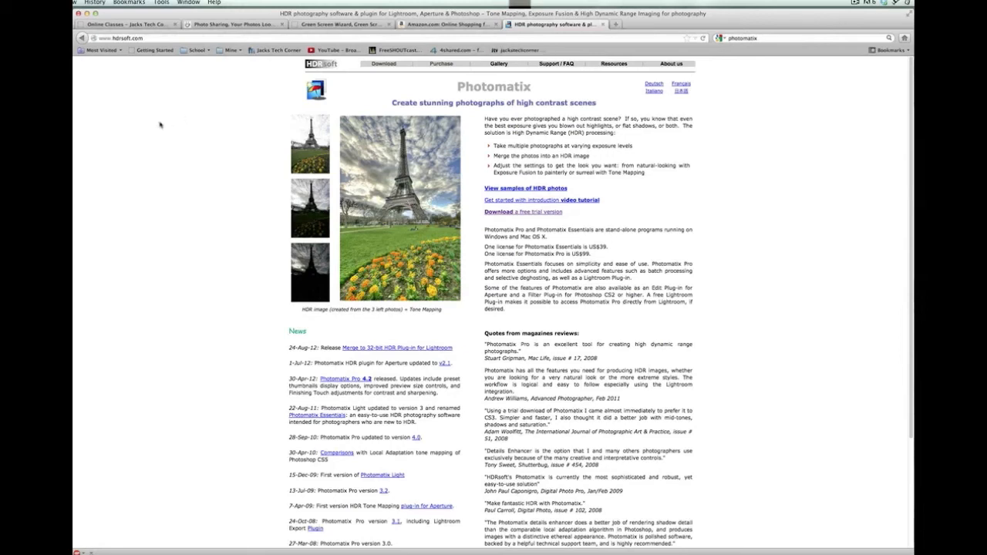
left_click(144, 25)
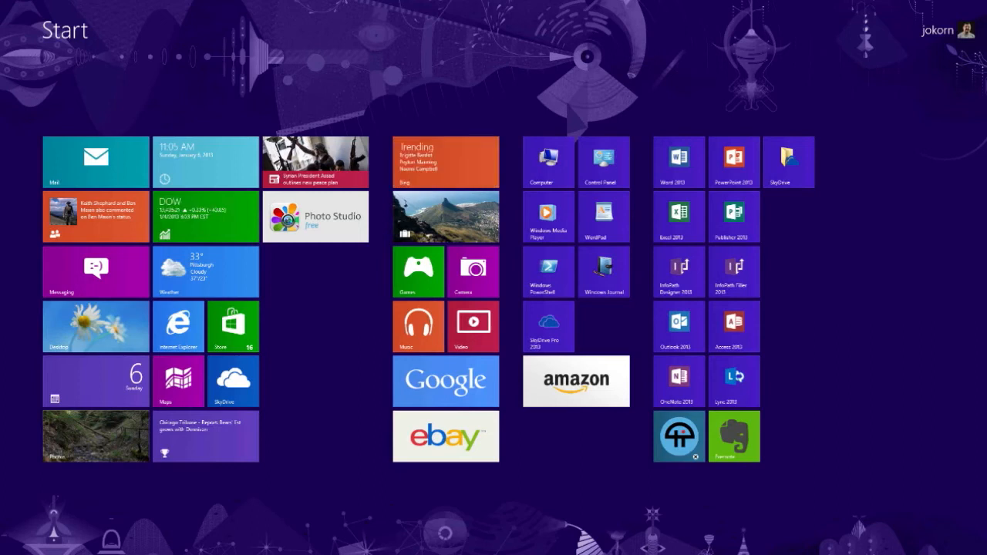
- Switch to Windows 8, show its desktop, and return to the Start screen
left_click(105, 324)
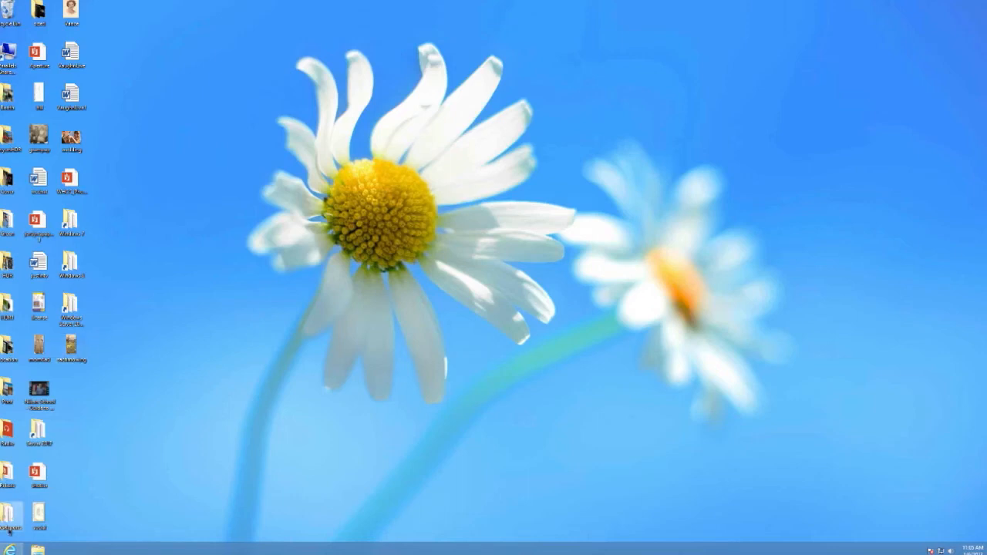
mouse_move(1, 553)
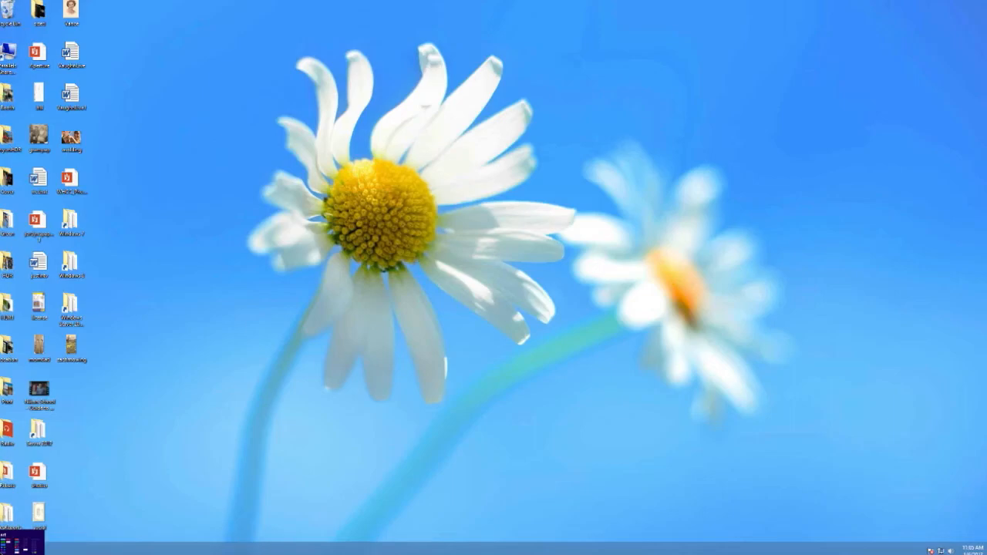
left_click(1, 554)
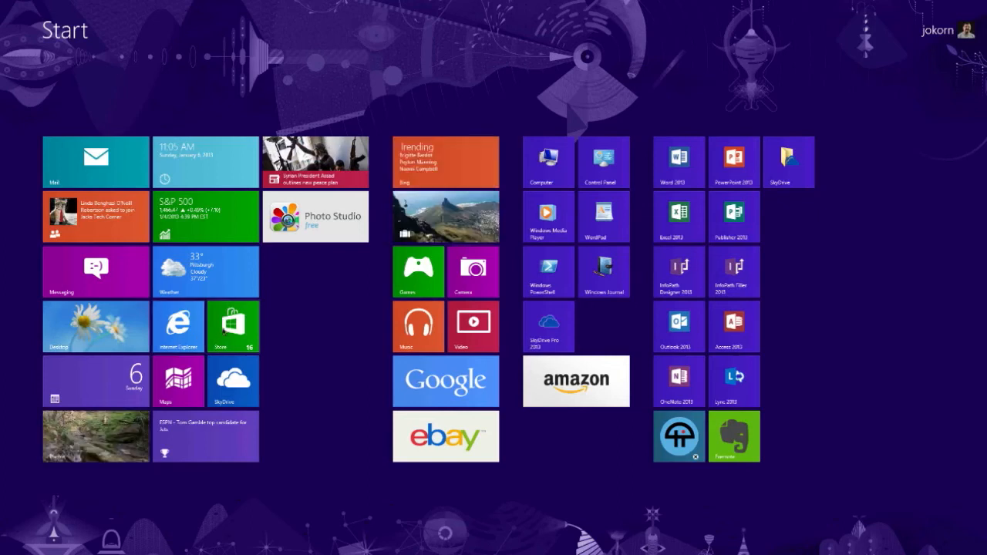
- Open the Windows Store, look through its app categories, and open the Photo category
left_click(224, 331)
scroll(303, 429, "up", 3)
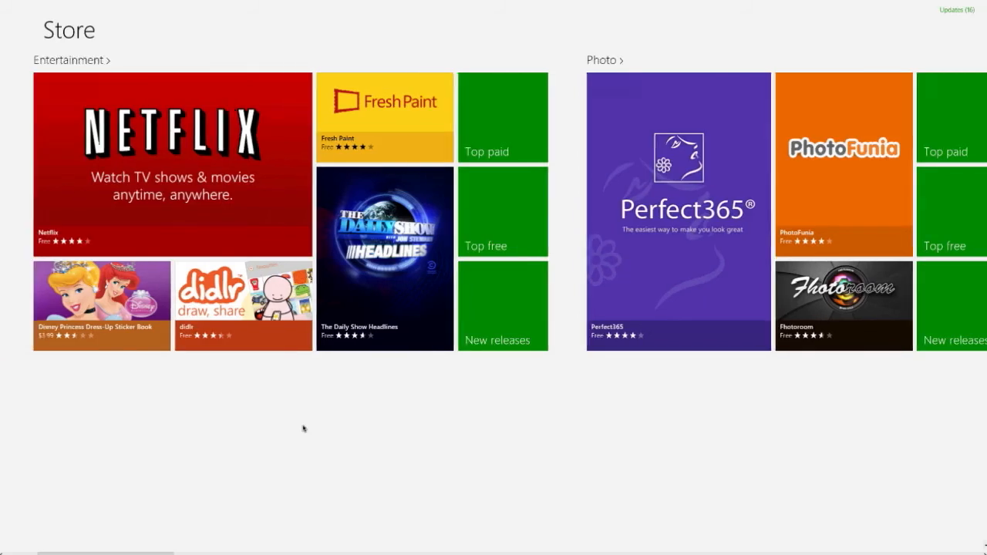
scroll(304, 428, "down", 4)
scroll(303, 429, "down", 3)
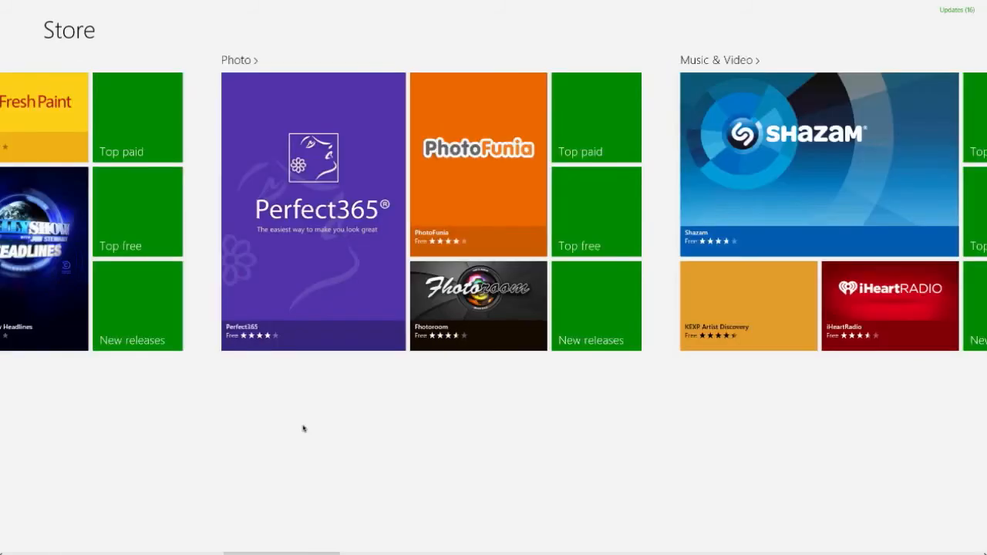
scroll(303, 428, "up", 2)
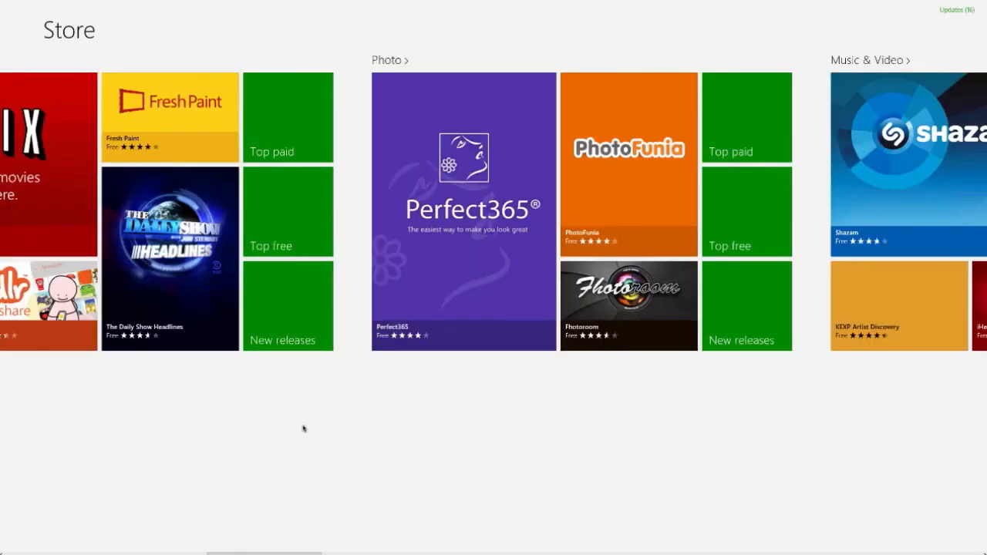
scroll(303, 428, "up", 4)
scroll(303, 428, "up", 4)
scroll(304, 427, "down", 6)
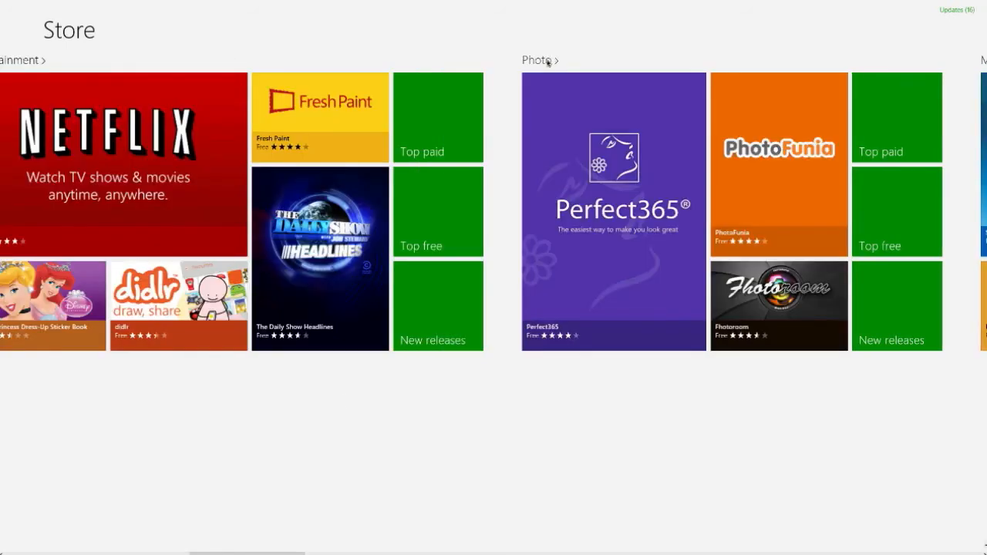
left_click(547, 63)
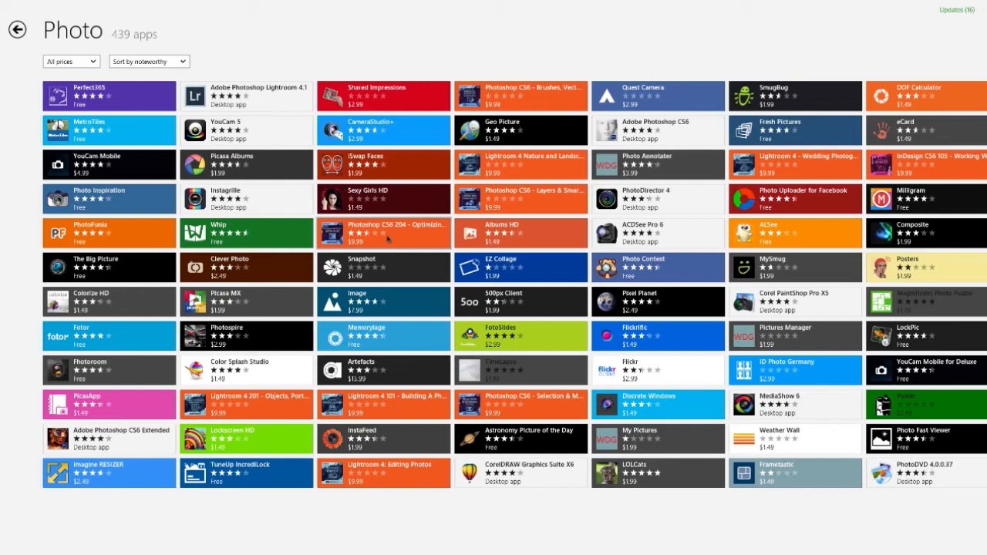
- Look through the Photo apps and filter them to show only free ones
scroll(387, 239, "right", 2)
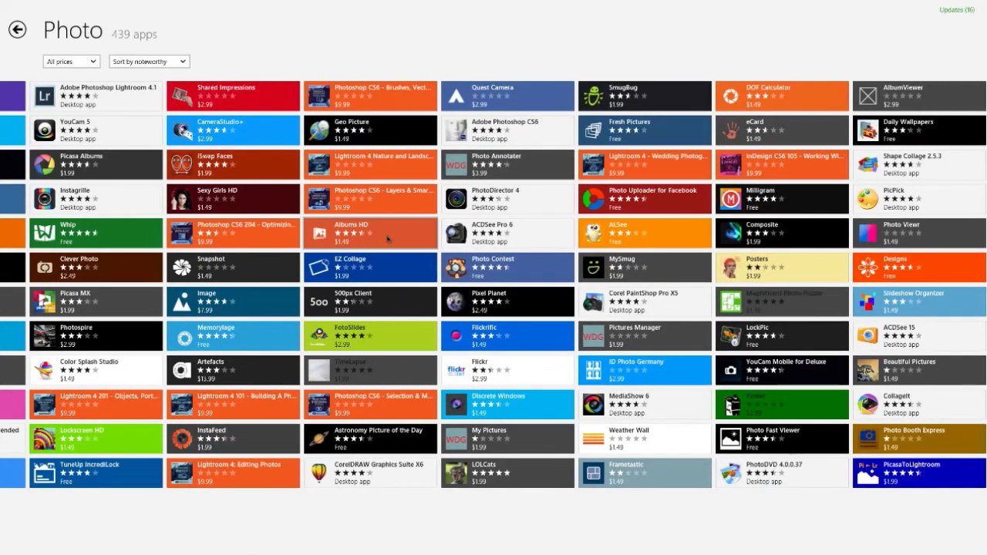
scroll(387, 238, "left", 2)
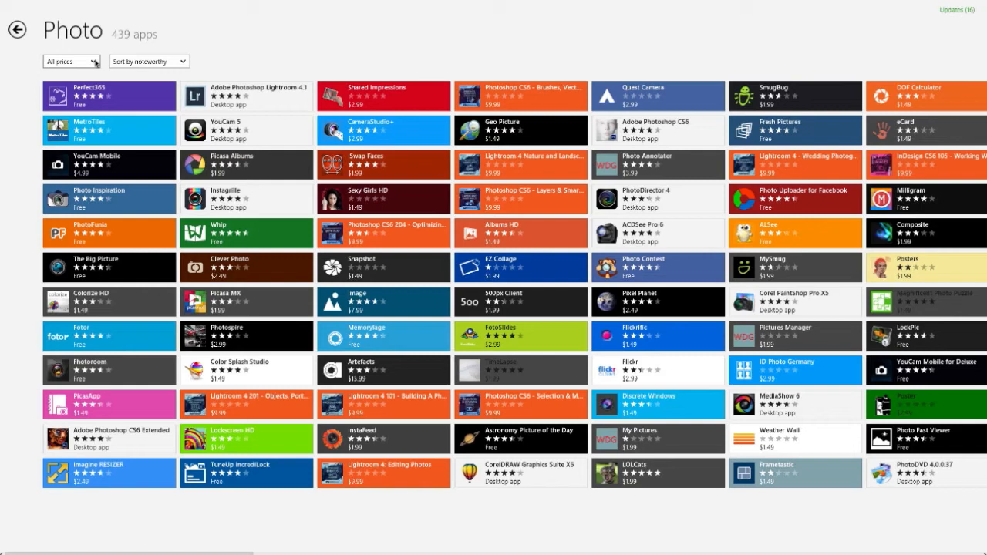
left_click(95, 63)
left_click(87, 79)
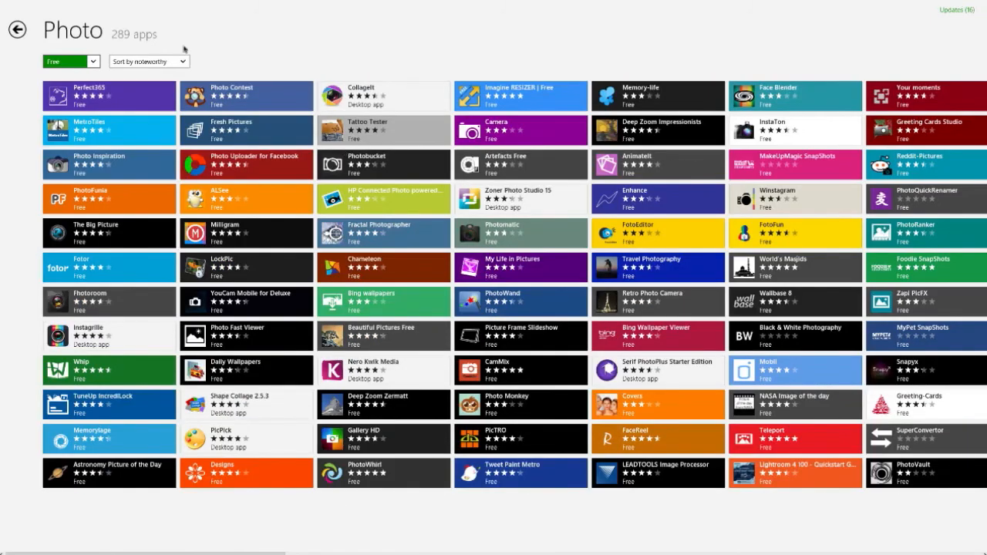
- Leave the Store for the Start screen and launch Photo Studio free
left_click(18, 30)
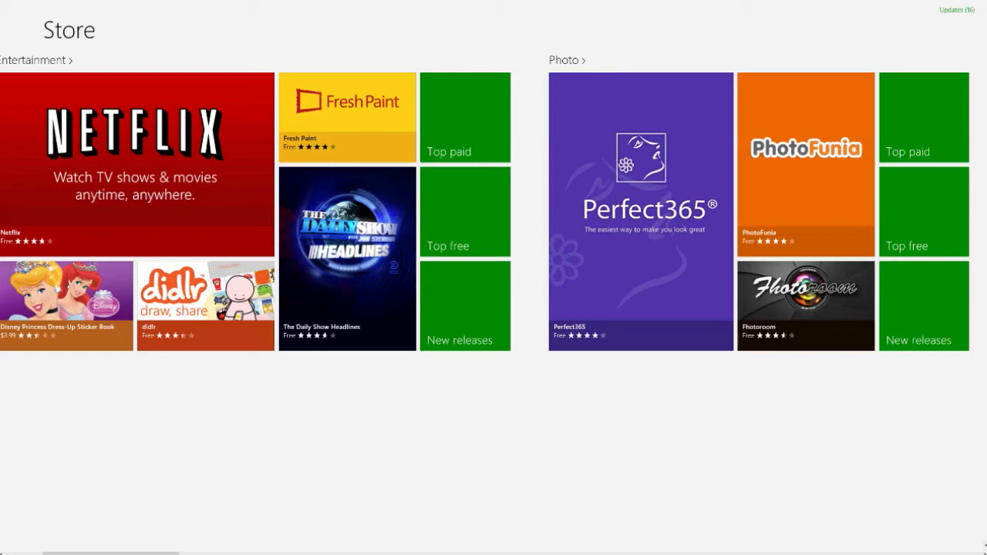
mouse_move(2, 553)
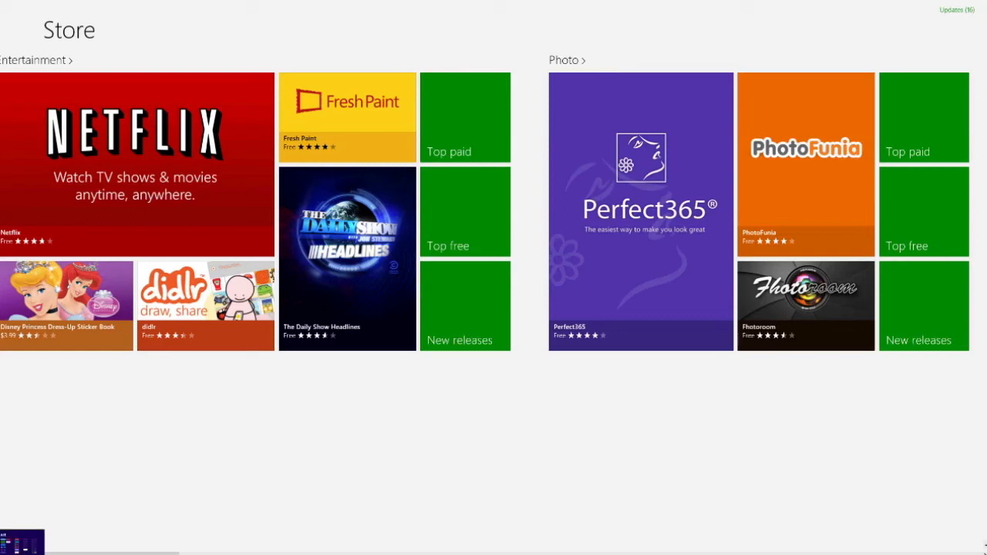
left_click(4, 552)
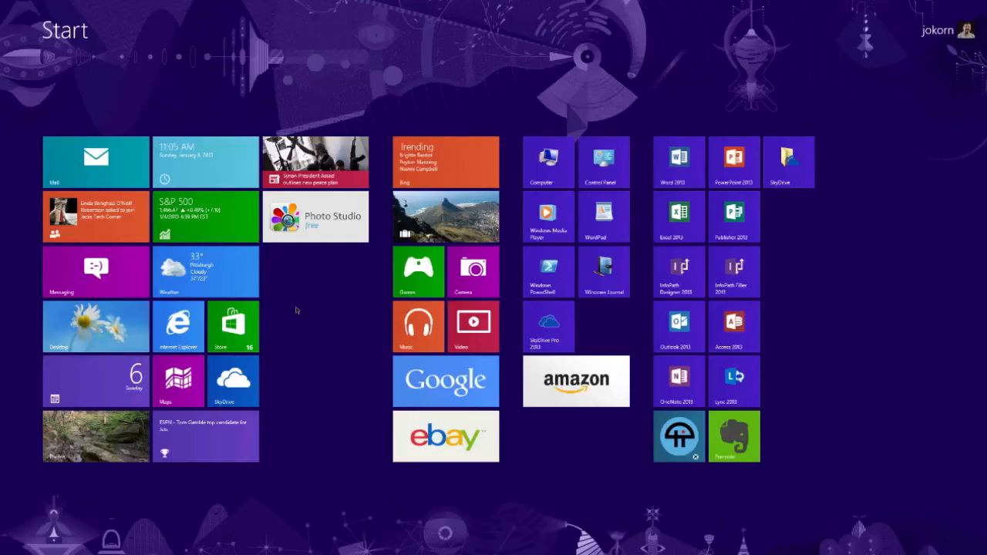
left_click(322, 221)
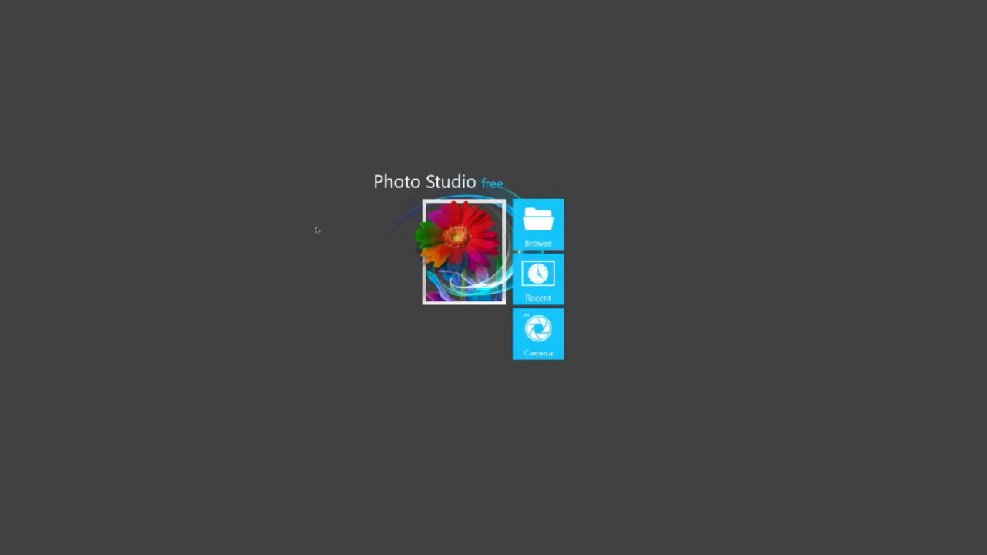
- Browse the Racoon09_2012 folder and open the canoe photo DSC_7785 for editing
left_click(545, 229)
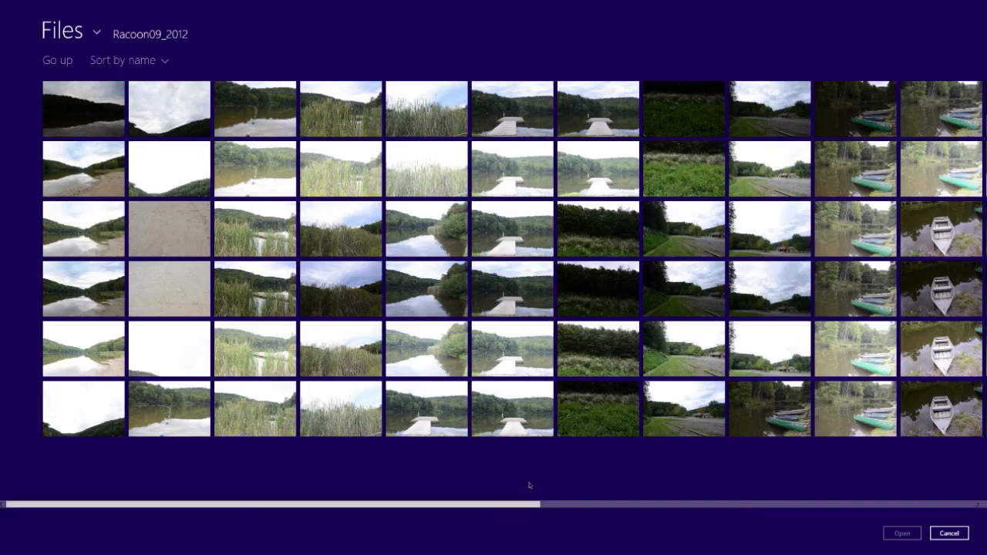
scroll(530, 478, "down", 5)
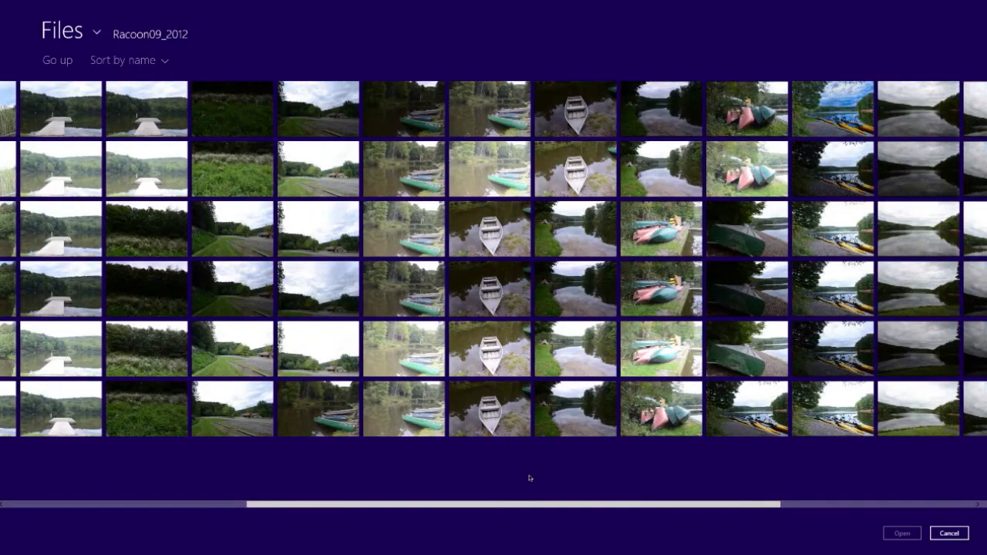
scroll(530, 478, "down", 4)
scroll(530, 478, "up", 2)
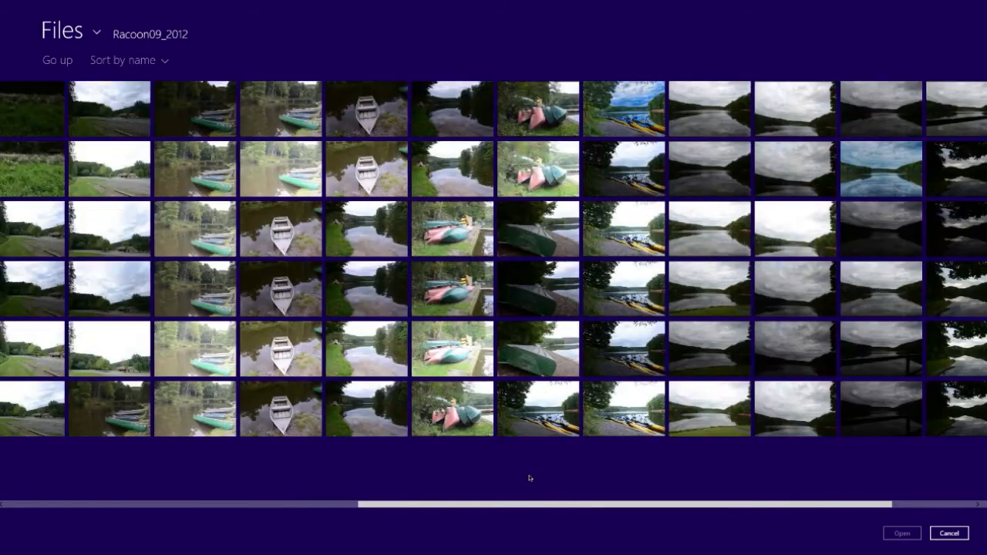
scroll(530, 478, "up", 2)
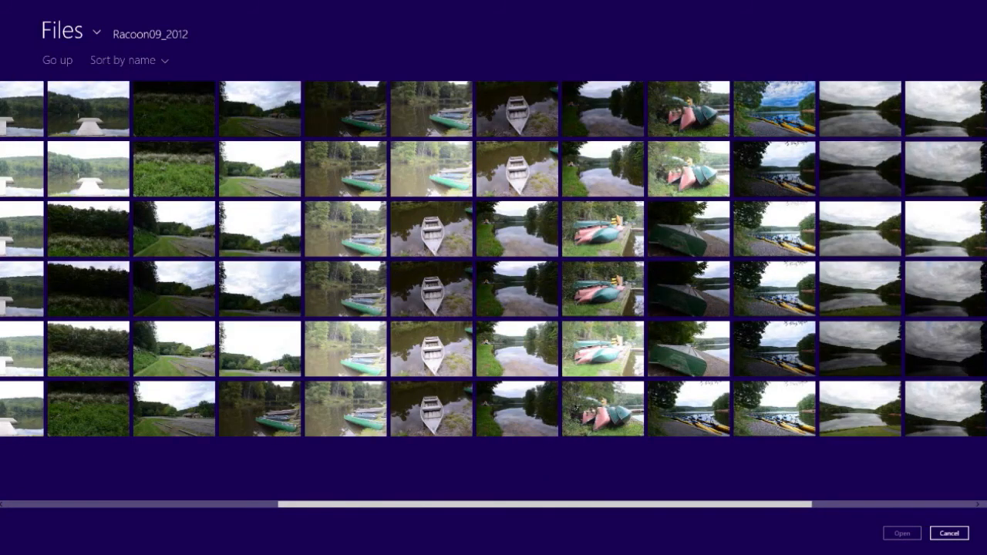
left_click(605, 229)
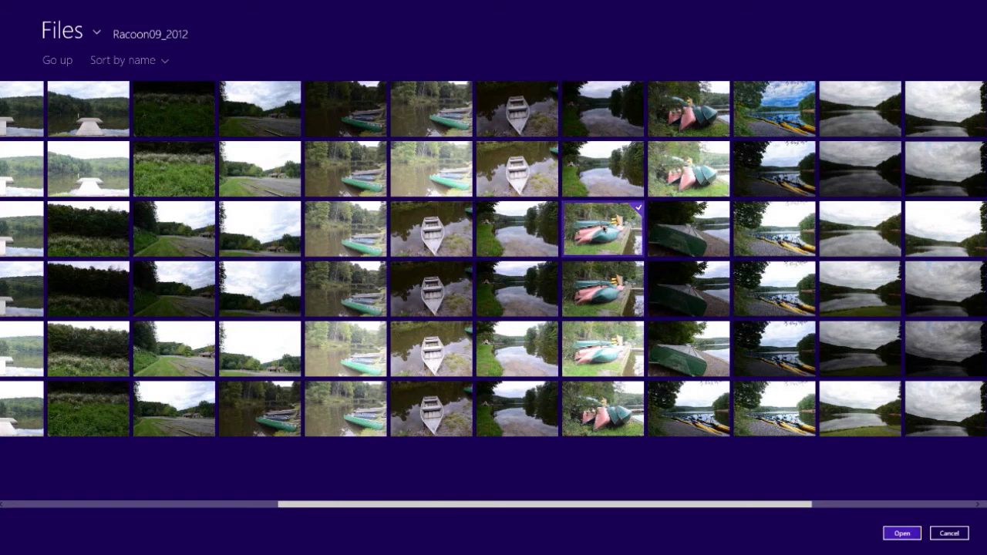
left_click(605, 229)
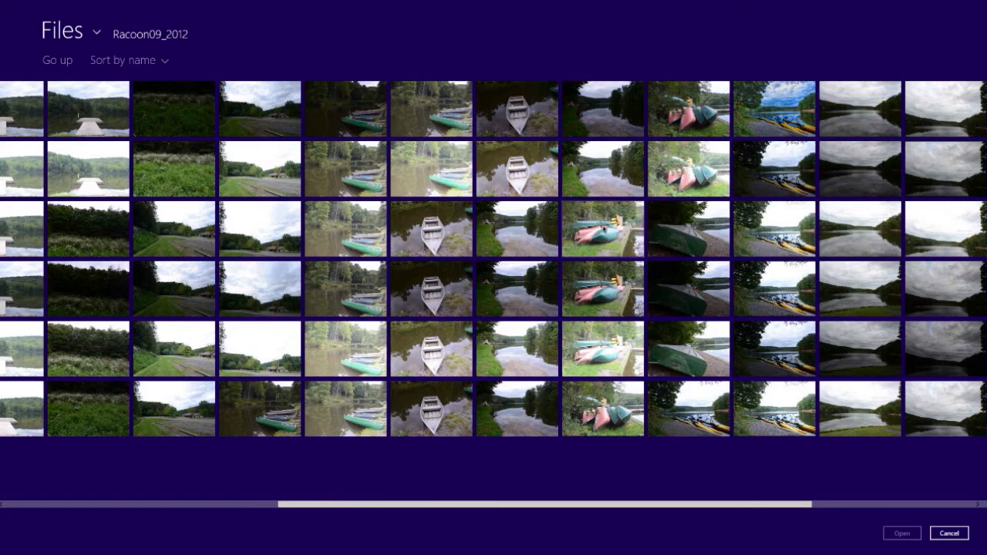
left_click(605, 229)
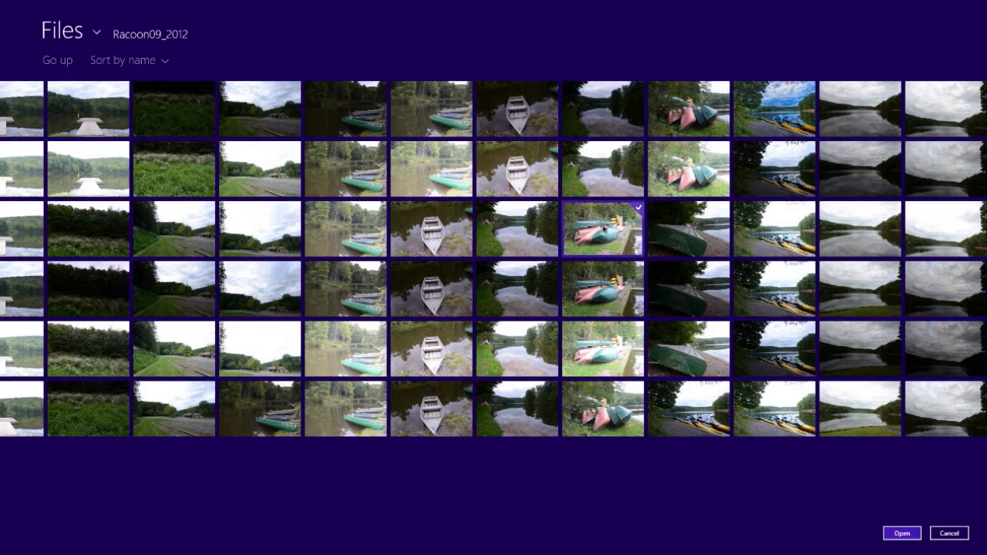
mouse_move(605, 229)
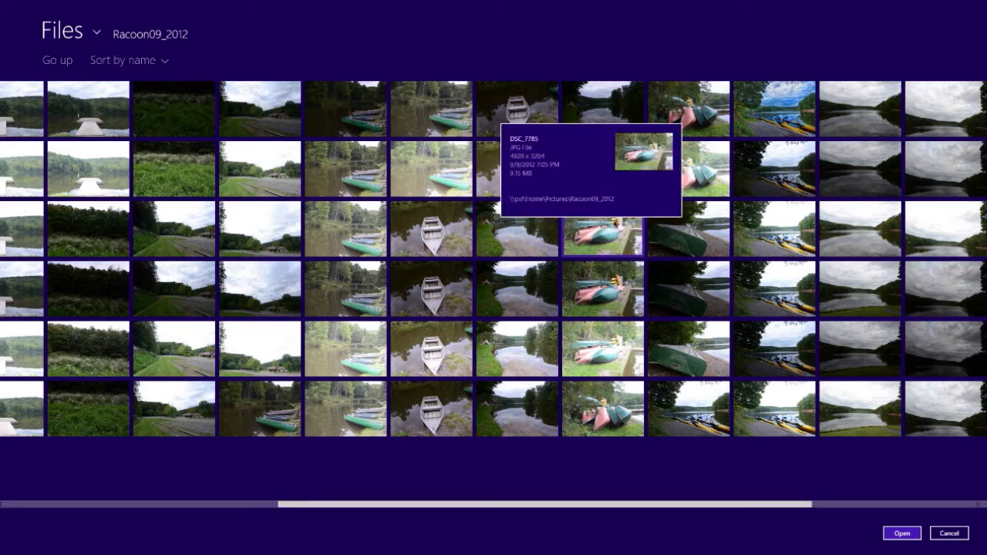
left_click(901, 533)
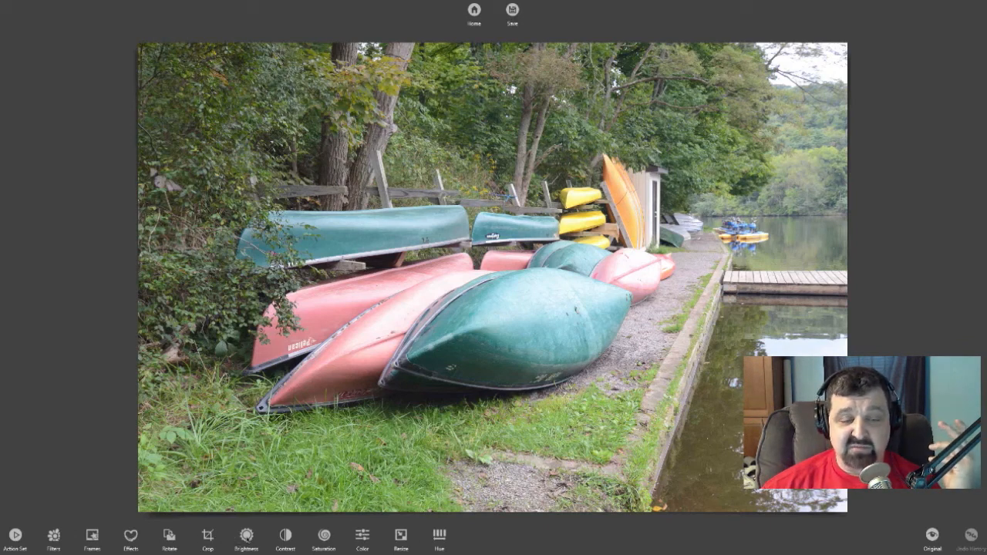
- Darken the canoe photo by setting its brightness to -20
left_click(247, 535)
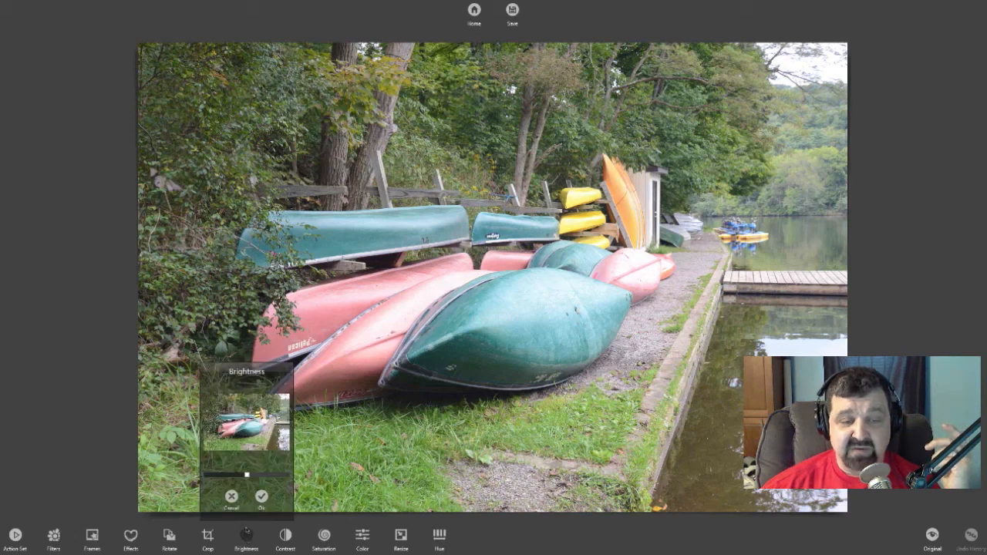
left_click_drag(246, 475, 230, 475)
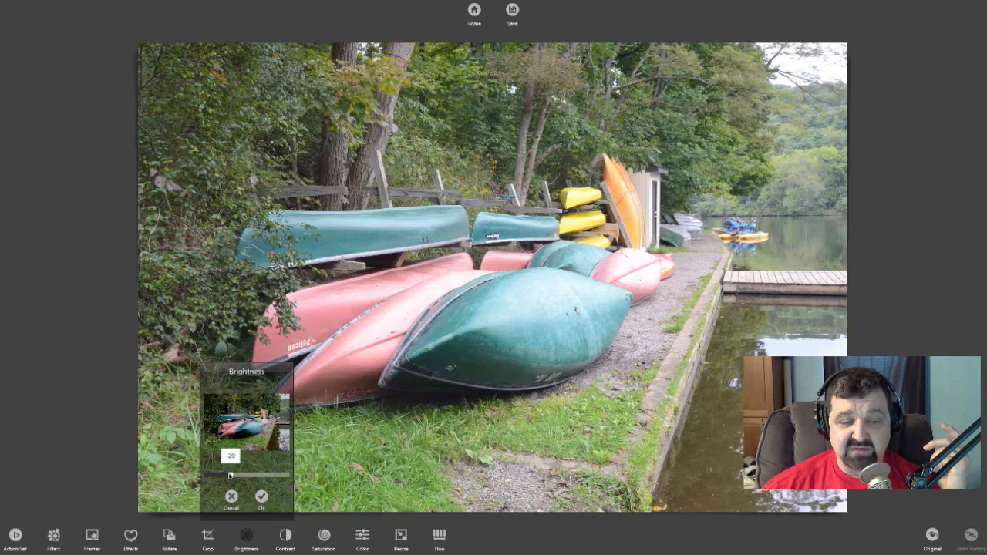
left_click(262, 496)
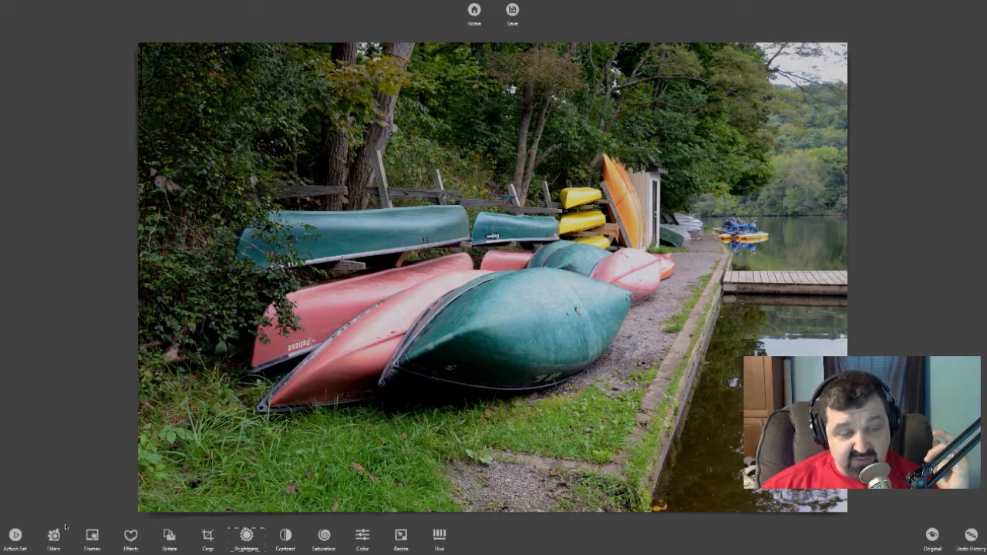
- Try the textured black-and-white filter on the canoe photo and undo it
left_click(53, 534)
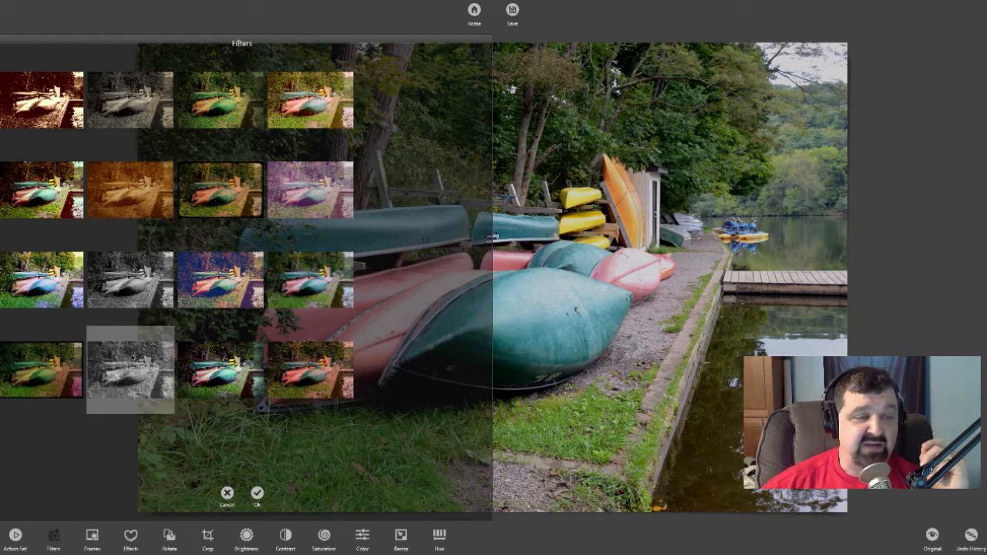
left_click(130, 371)
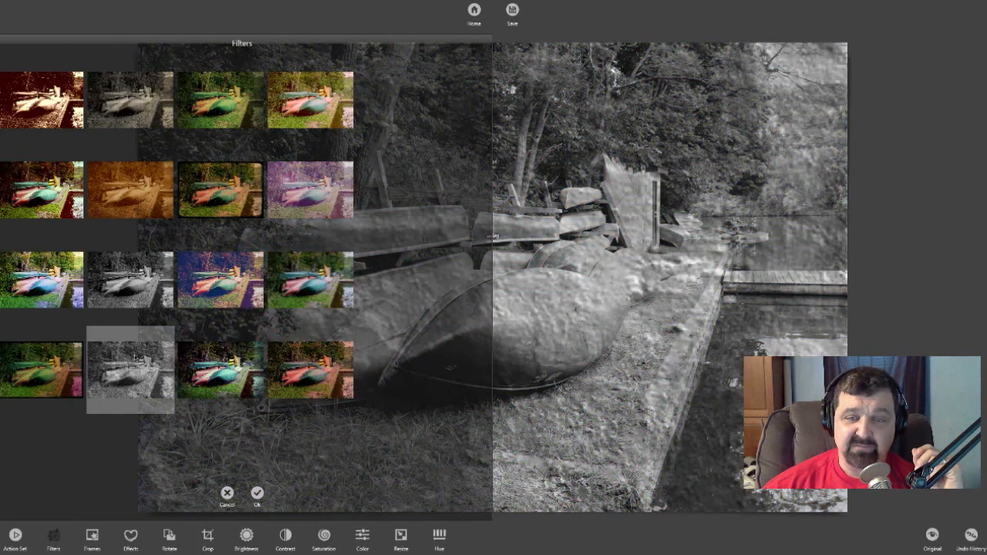
left_click(257, 493)
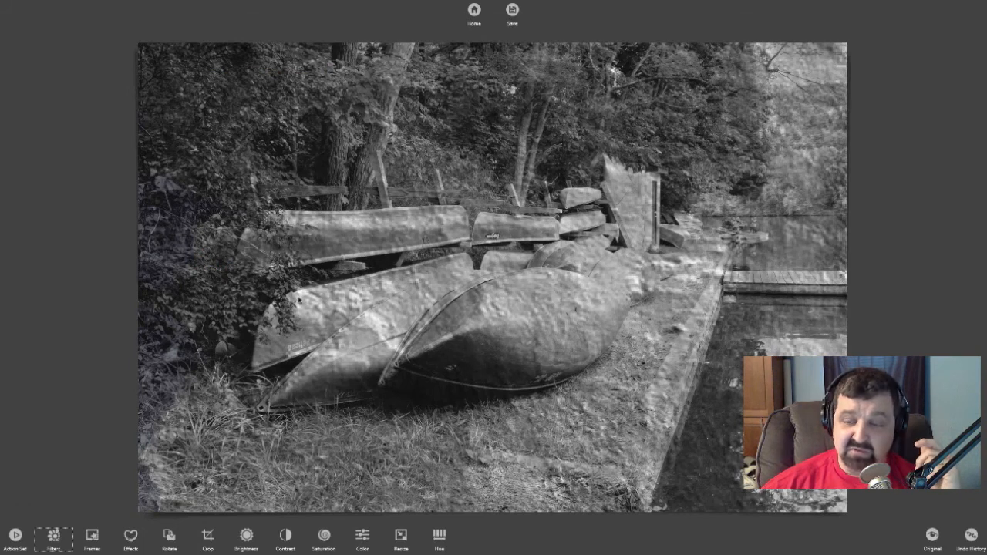
left_click(972, 534)
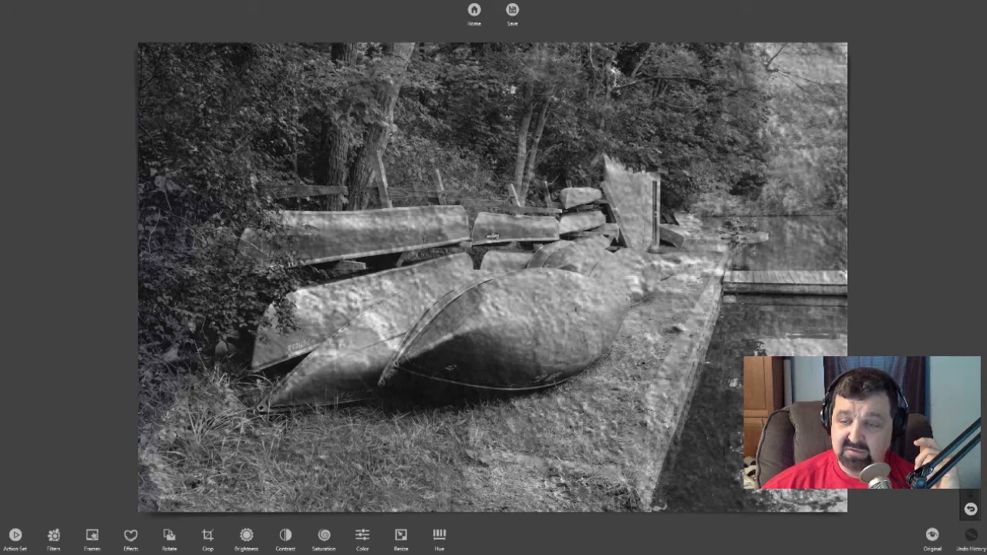
left_click(971, 509)
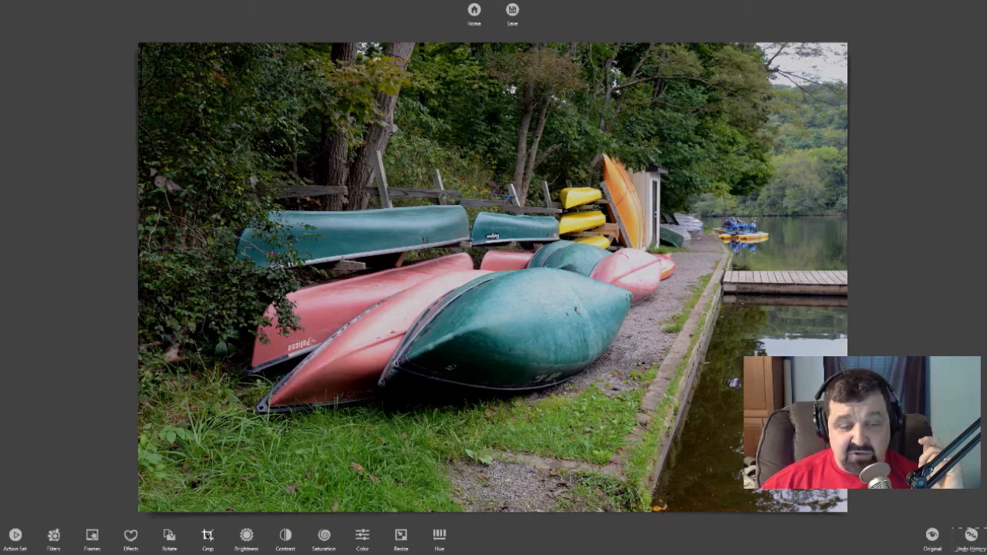
- Add the ornate black-and-white damask frame with a white inner border around the photo
left_click(91, 536)
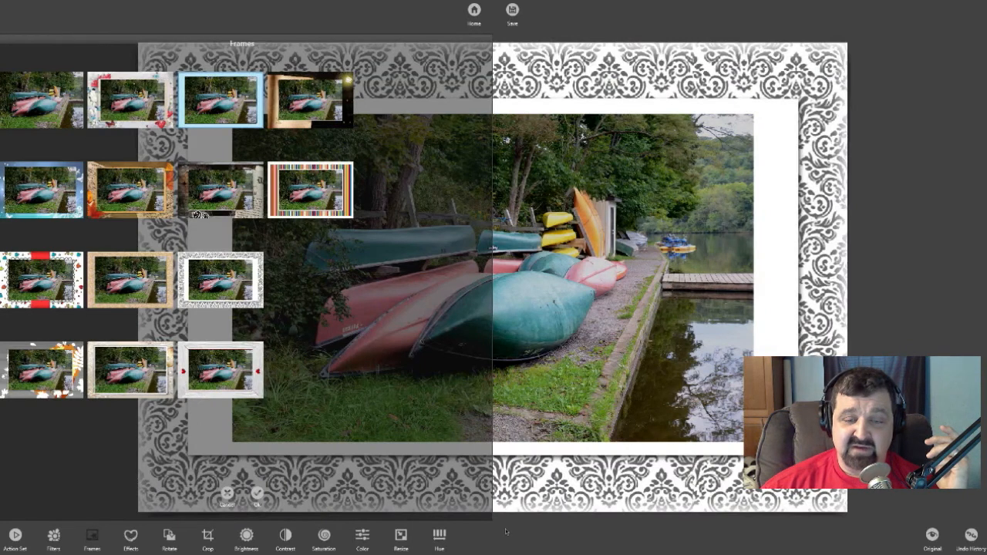
left_click(506, 532)
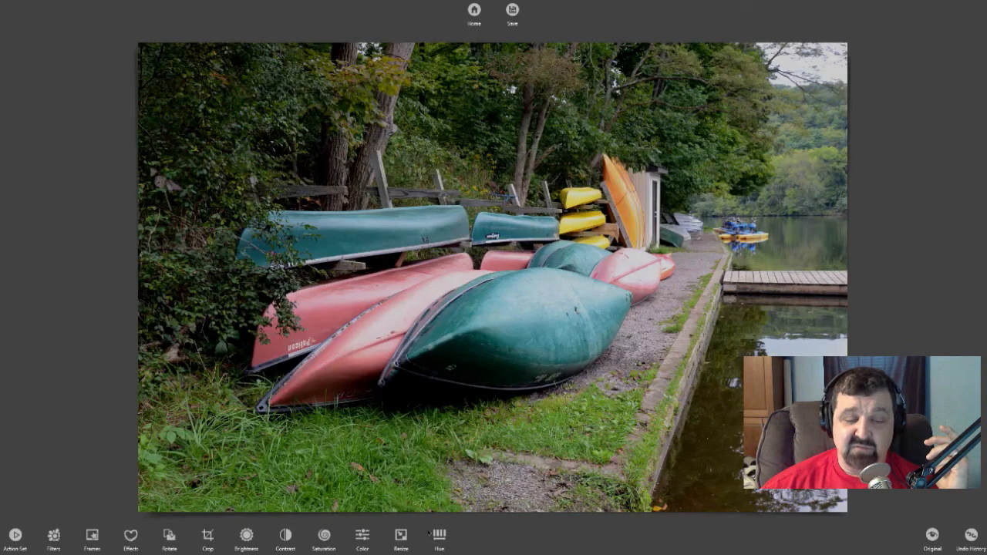
left_click(91, 537)
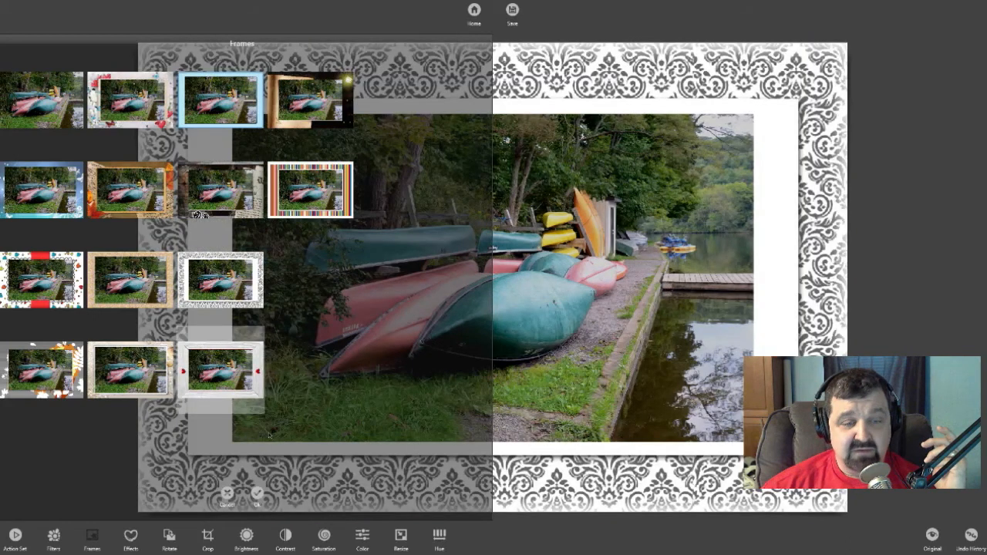
left_click(257, 494)
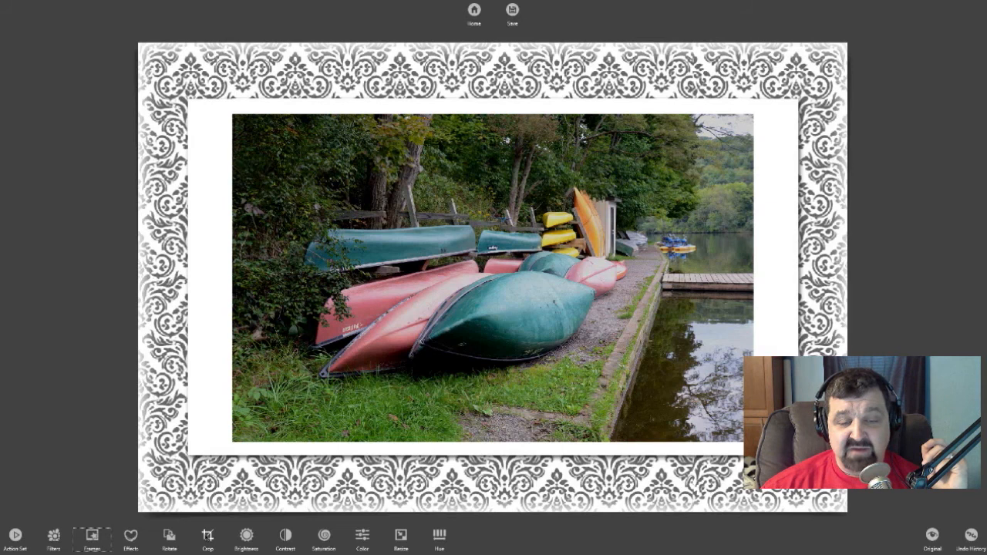
- Strongly increase the framed photo's saturation
left_click(324, 534)
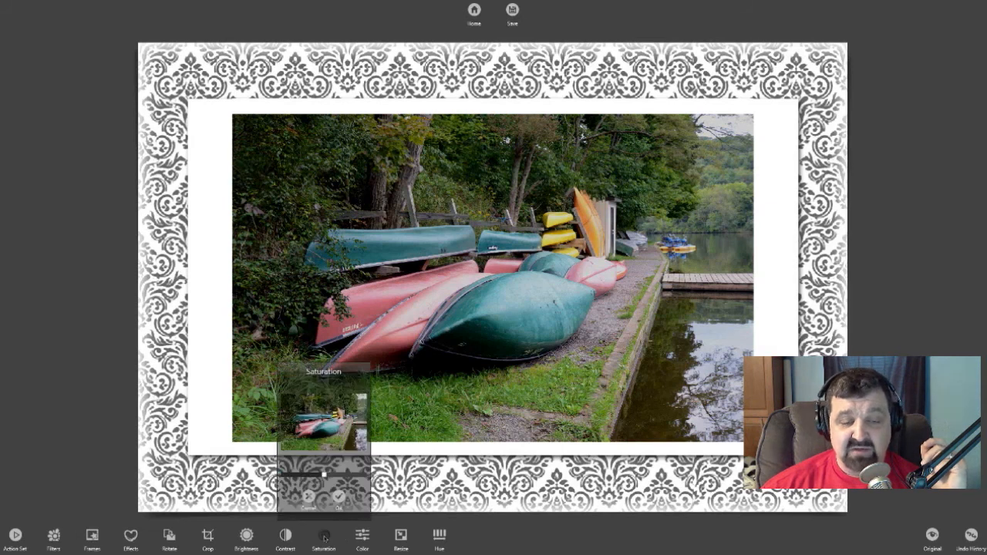
left_click_drag(324, 474, 354, 475)
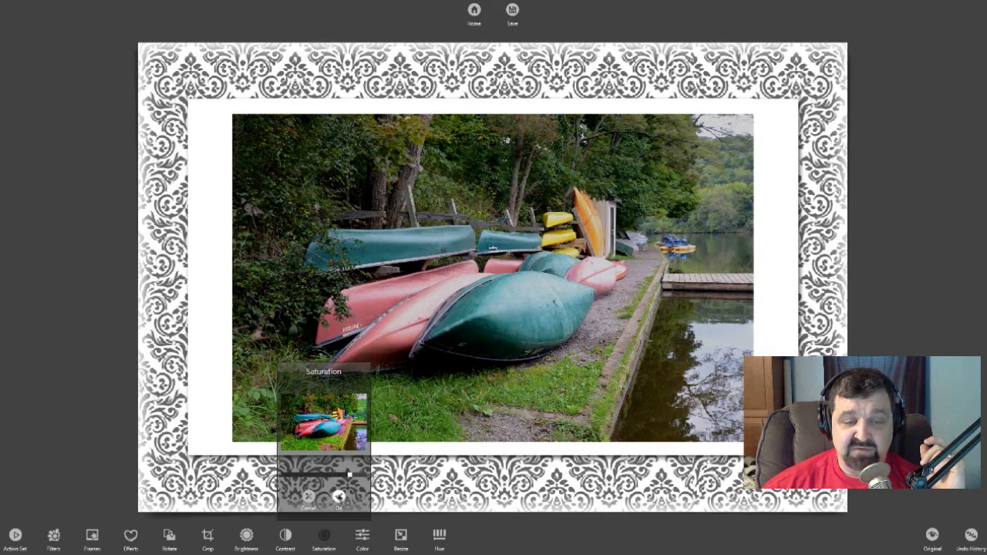
left_click(339, 497)
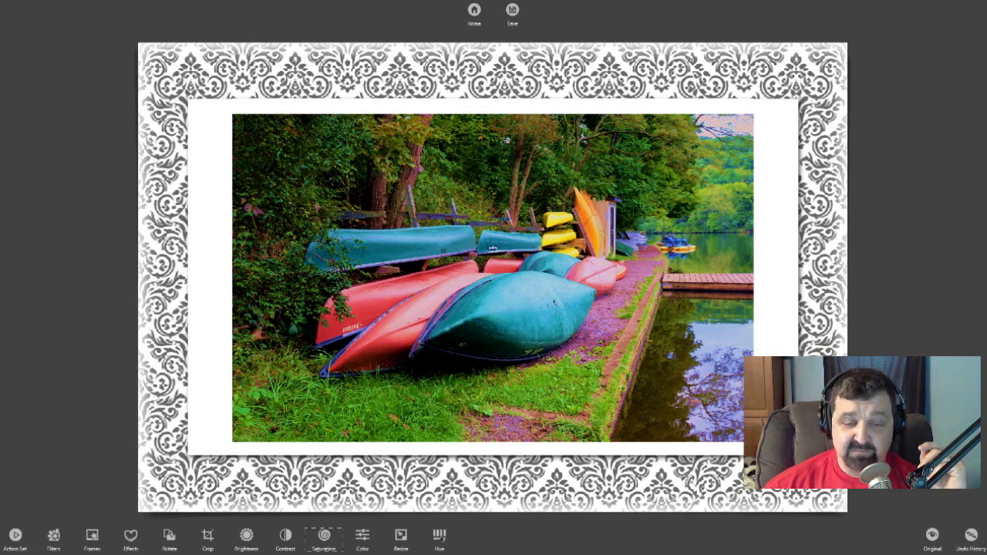
- Shift the framed photo's colors by setting the hue to 27
left_click(440, 535)
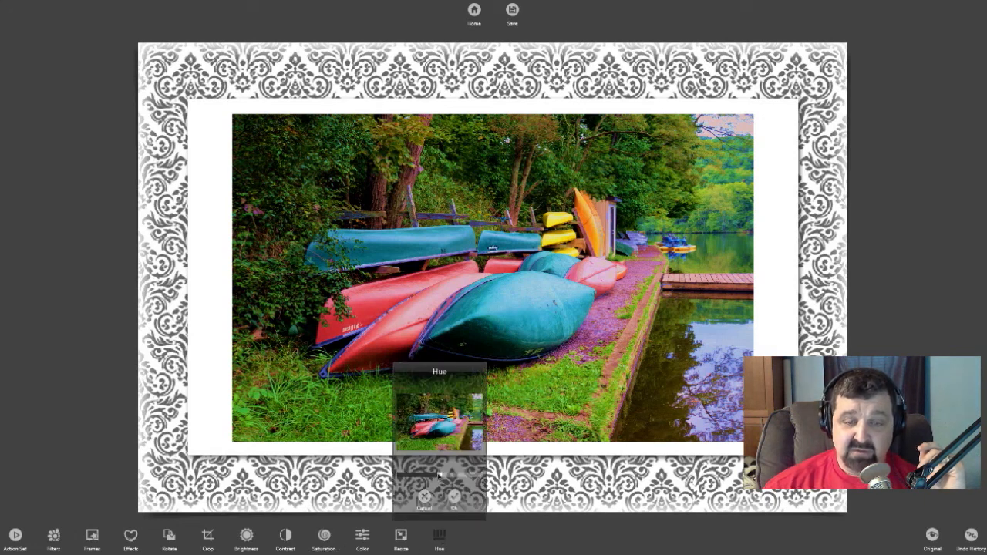
left_click_drag(439, 475, 461, 477)
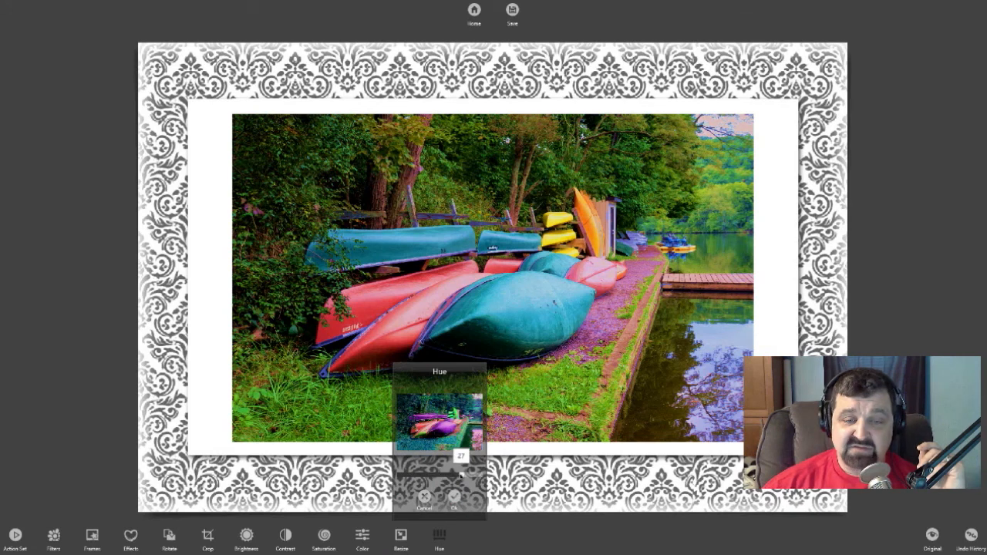
left_click(456, 497)
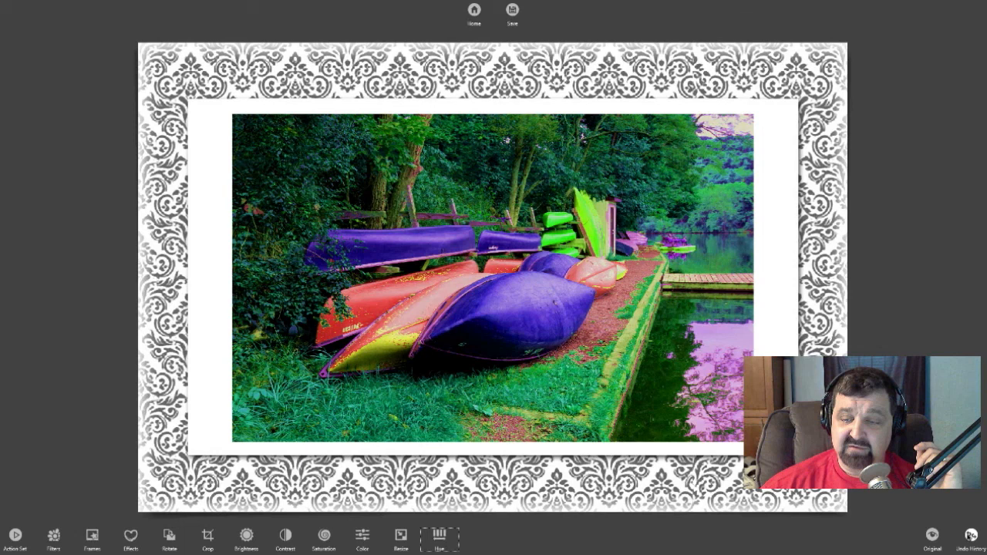
- Undo the hue, saturation and brightness adjustments, and return to the photo editor's home page
left_click(971, 535)
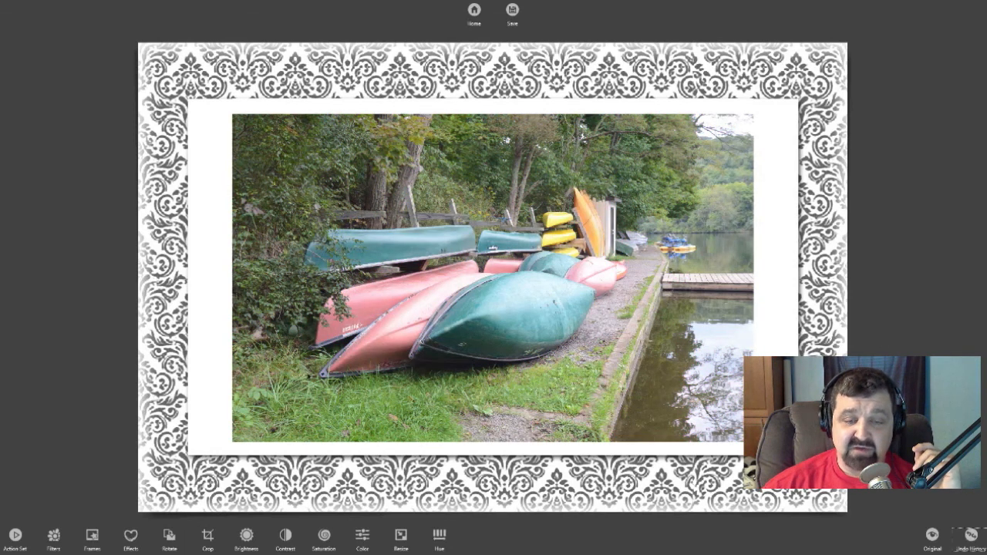
left_click(474, 10)
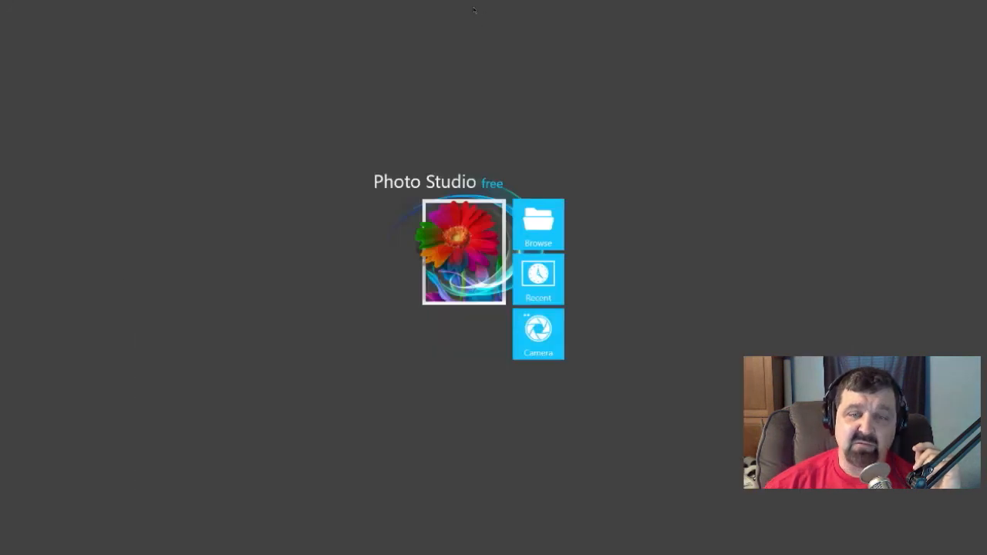